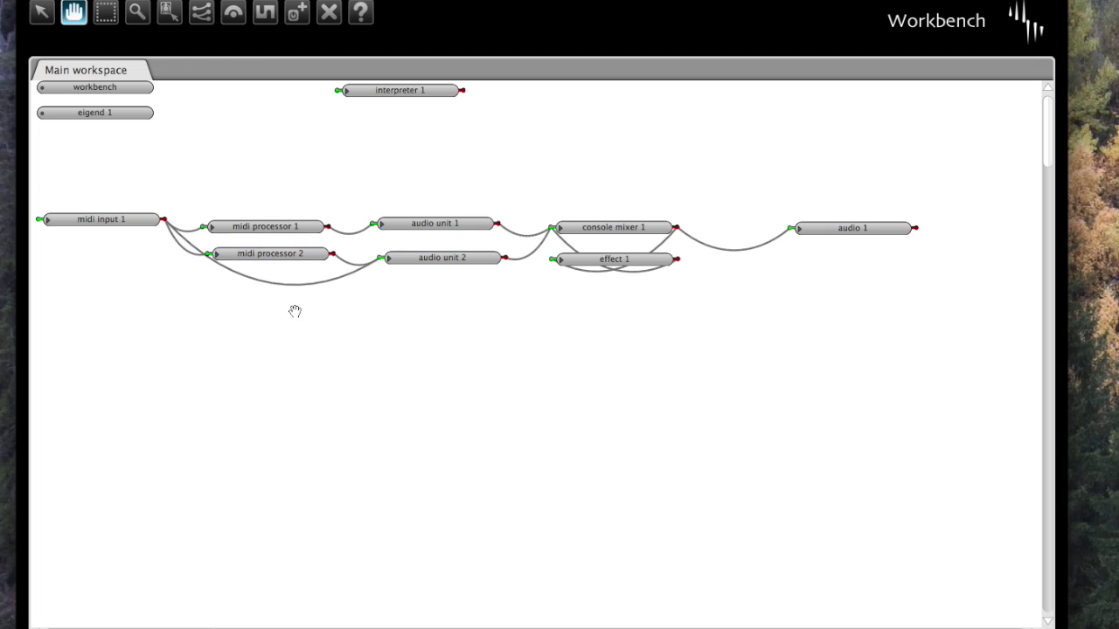
Step: Expand audio unit 2's ports and highlight its midi input 1 → parameters wire
left_click(390, 259)
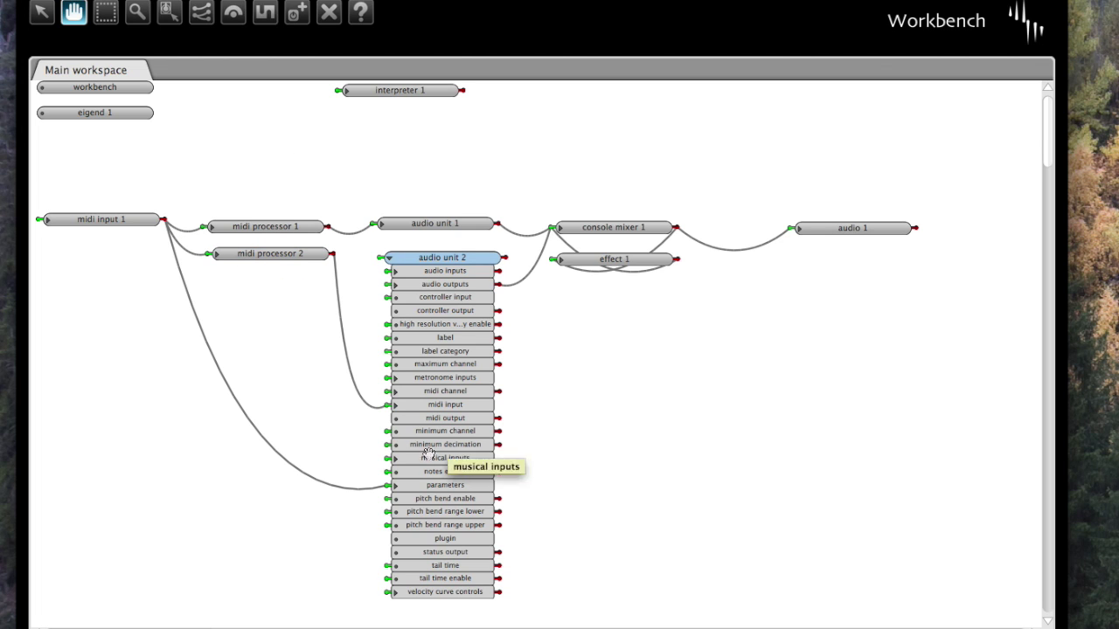
left_click(383, 488)
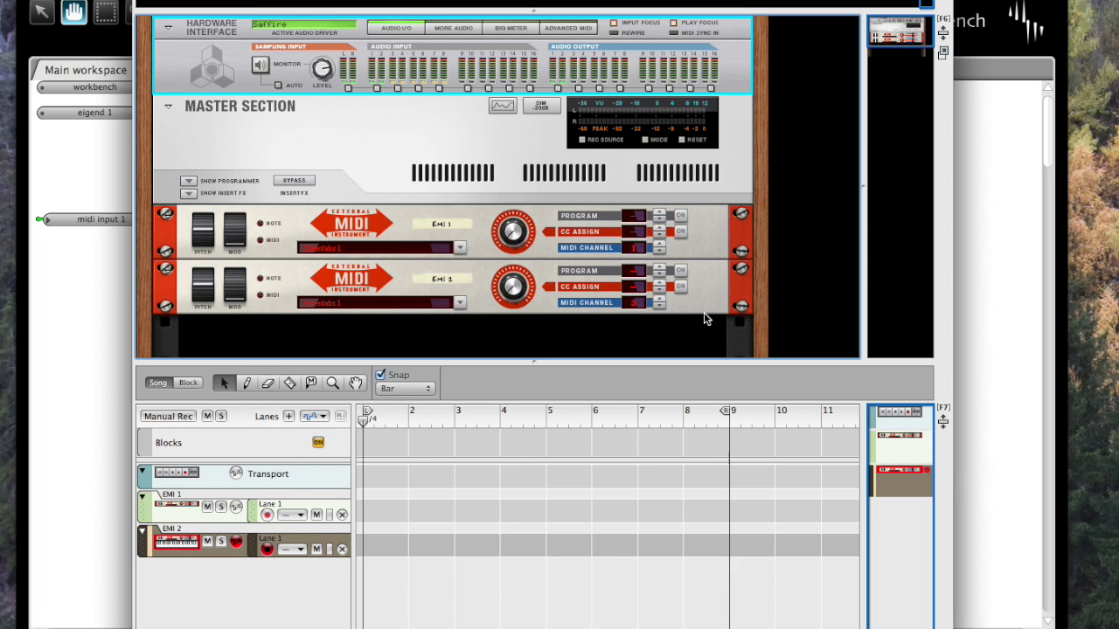
Step: Set EMI 2 to MIDI channel 2, switch on CC Assign and raise the CC number
left_click(660, 305)
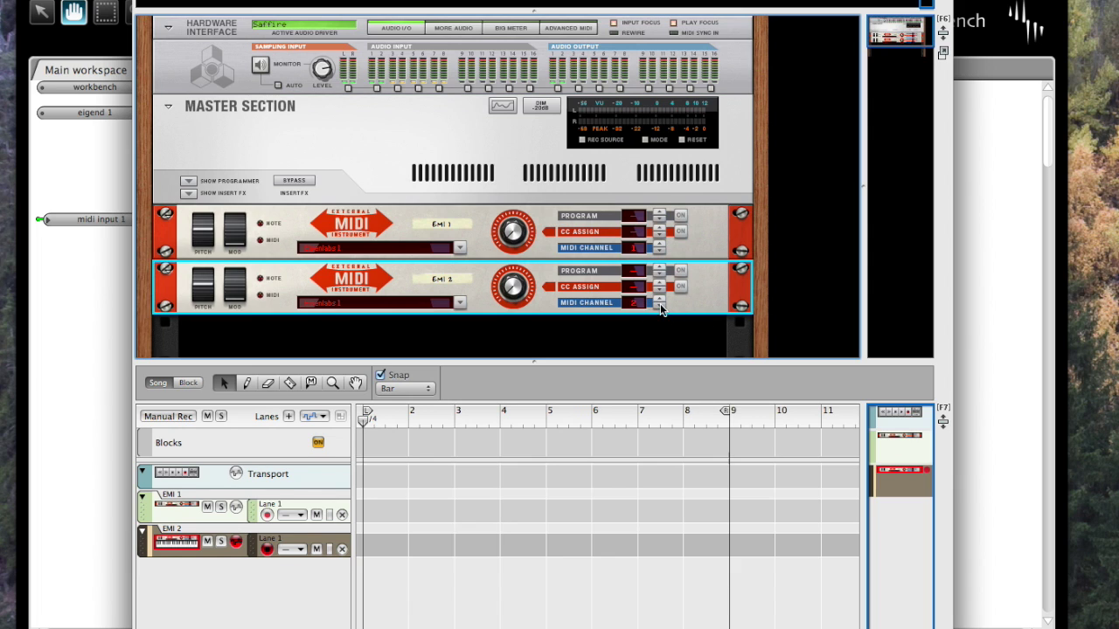
scroll(667, 307, "down", 1)
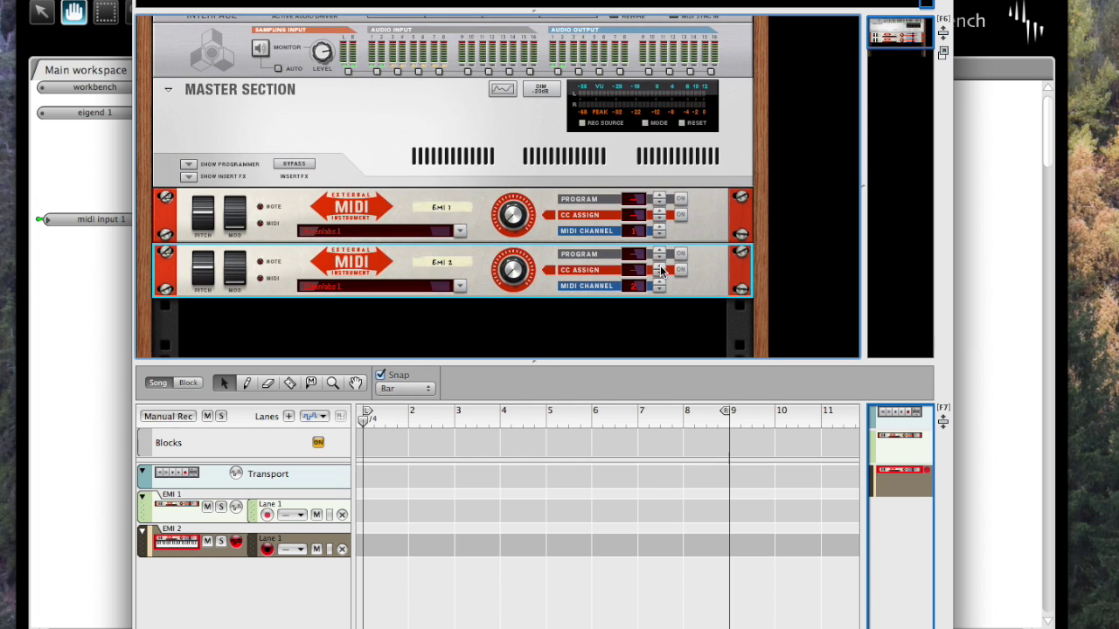
scroll(662, 274, "down", 1)
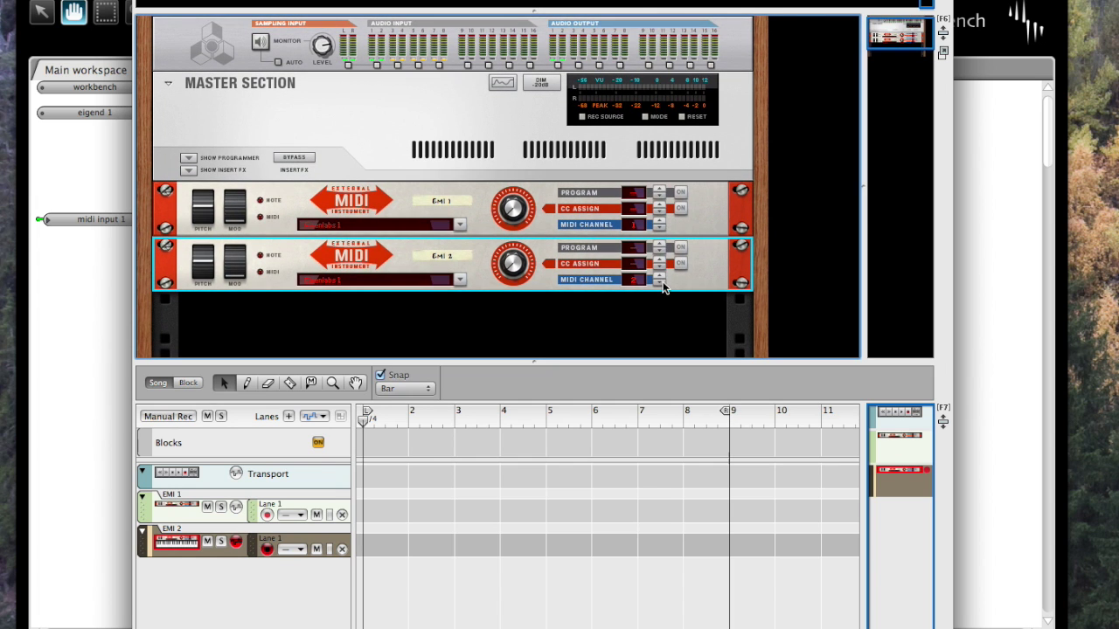
left_click(662, 262)
left_click(678, 264)
left_click(659, 259)
left_click(659, 260)
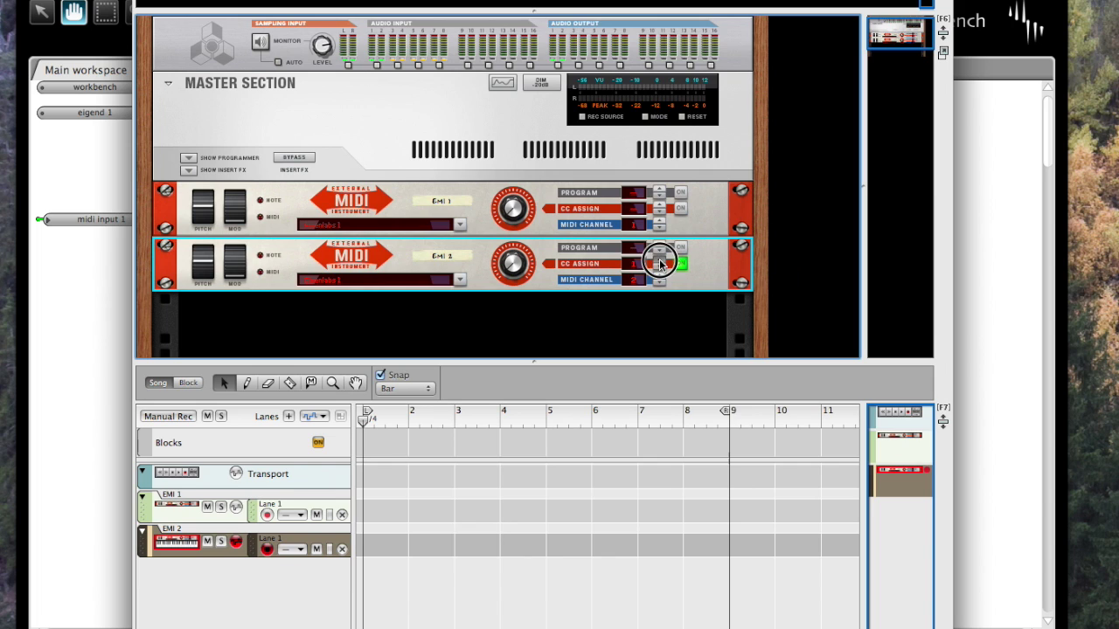
left_click(659, 259)
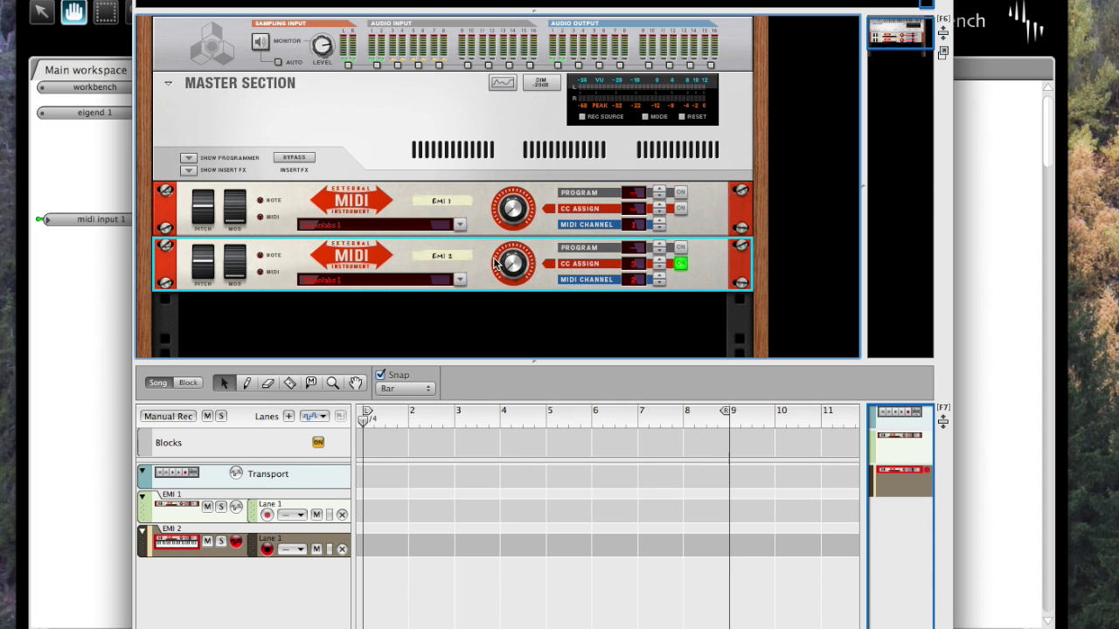
scroll(514, 263, "up", 1)
scroll(514, 267, "down", 1)
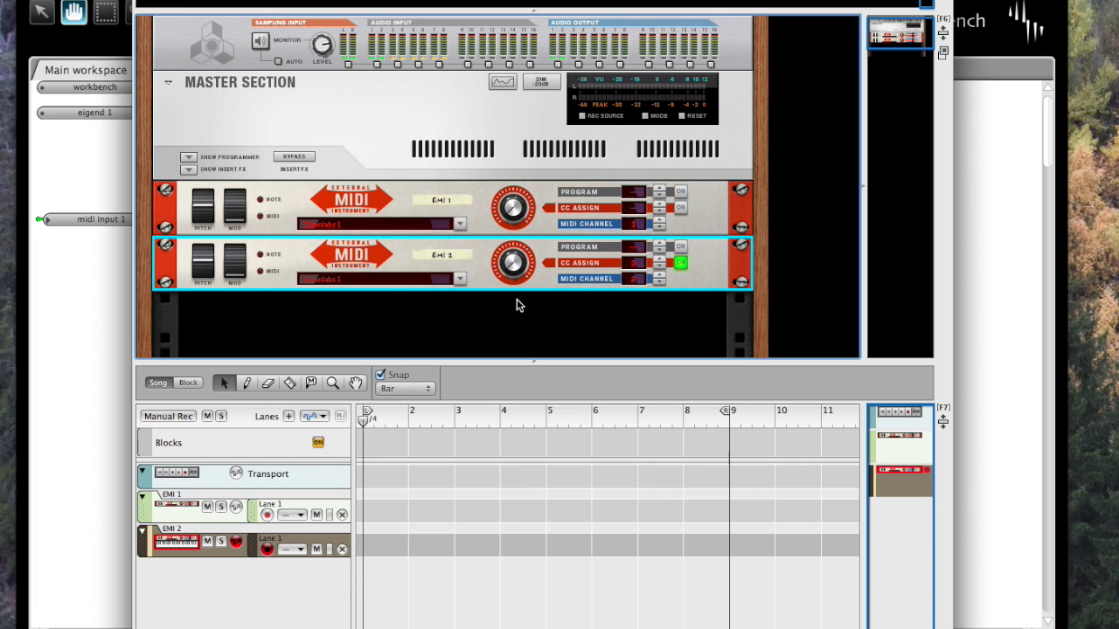
scroll(479, 265, "up", 3)
scroll(516, 267, "up", 1)
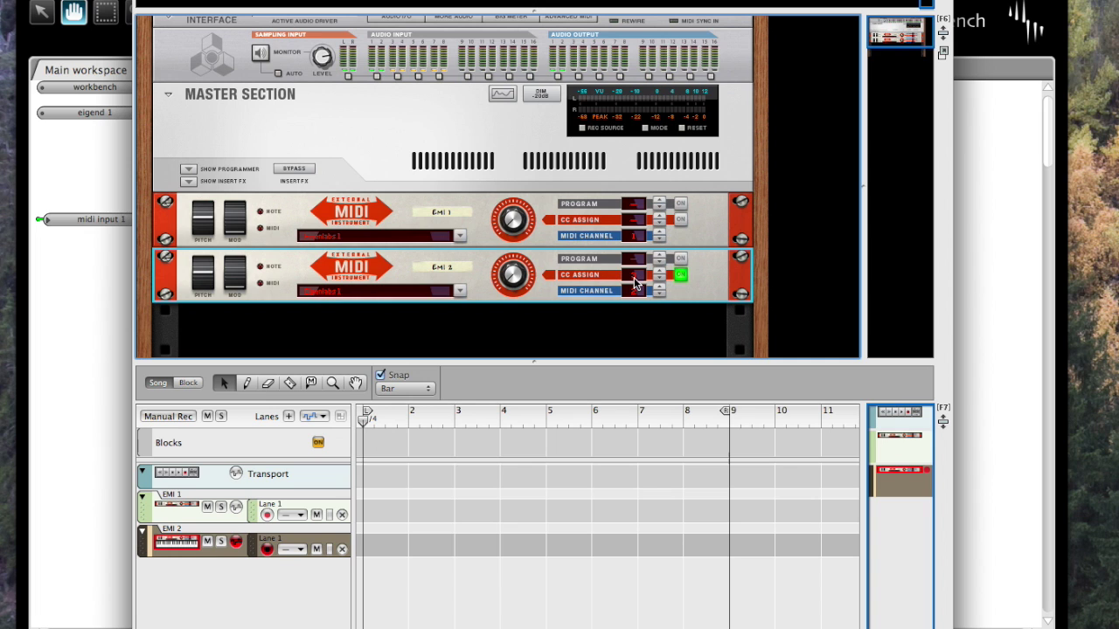
key("Tab")
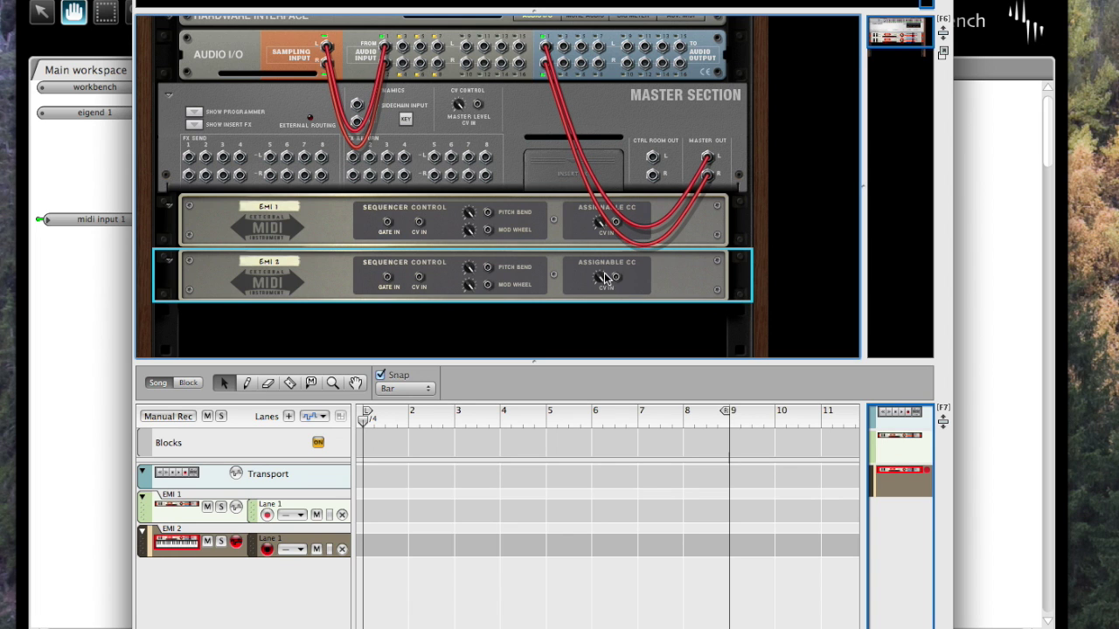
scroll(600, 278, "down", 1)
key("Tab")
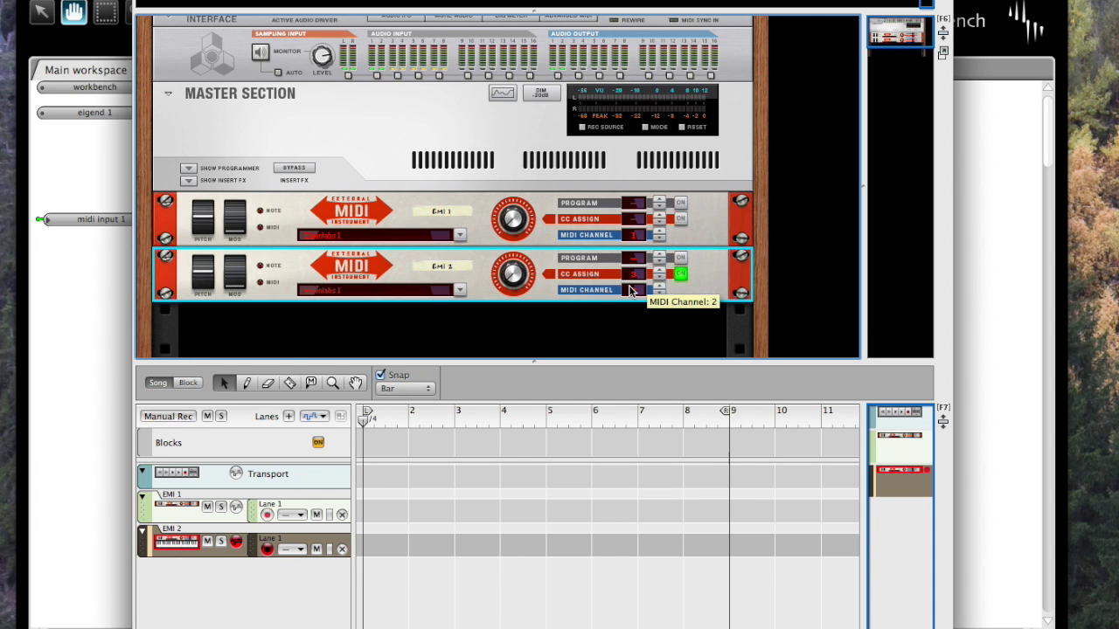
scroll(629, 291, "down", 3)
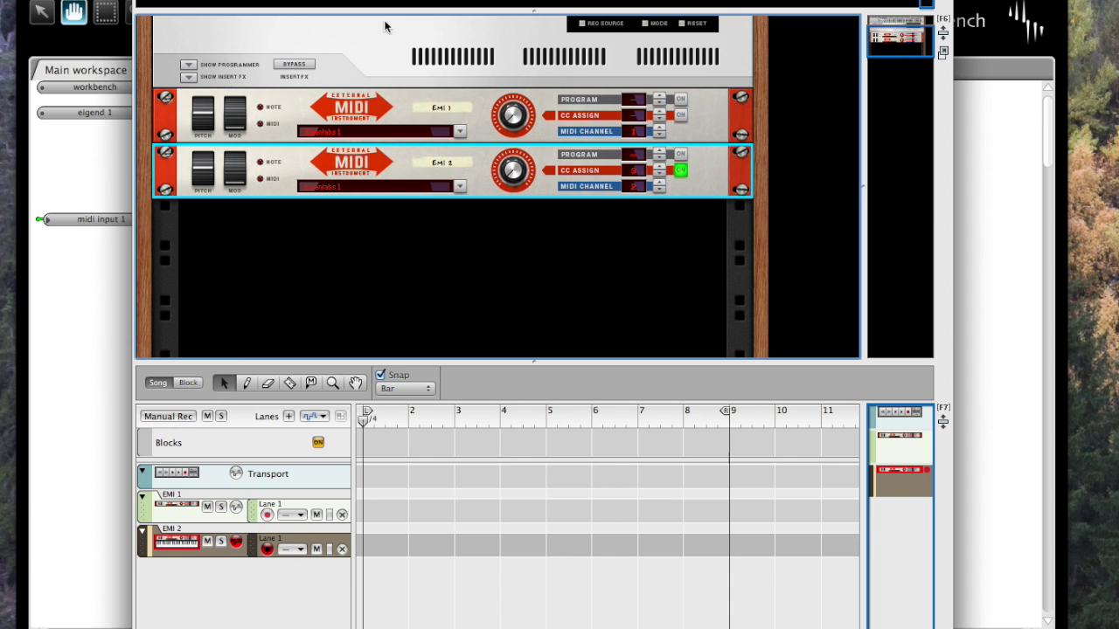
left_click_drag(349, 0, 1118, 30)
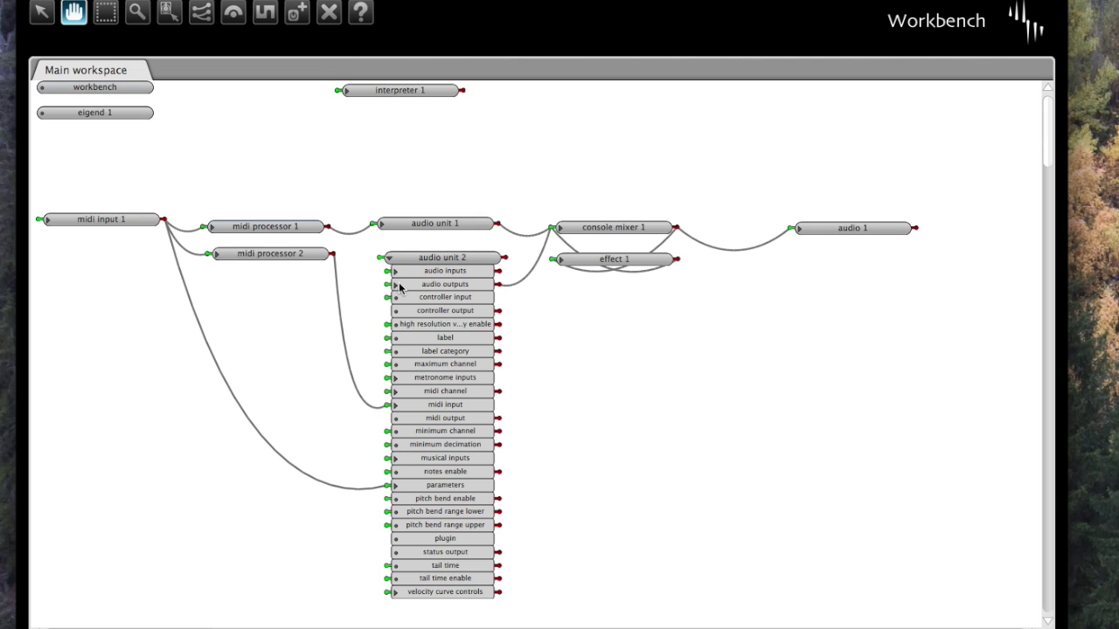
Step: Delete console mixer 1 and effect 1, confirming each Delete agent dialog
left_click(332, 14)
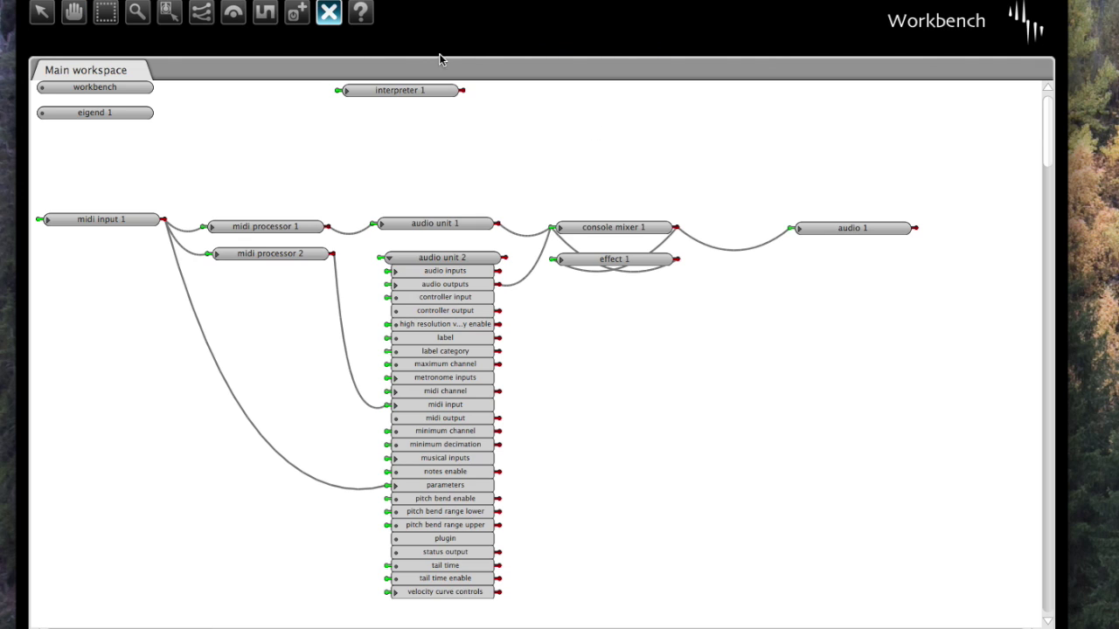
left_click(611, 227)
left_click(681, 275)
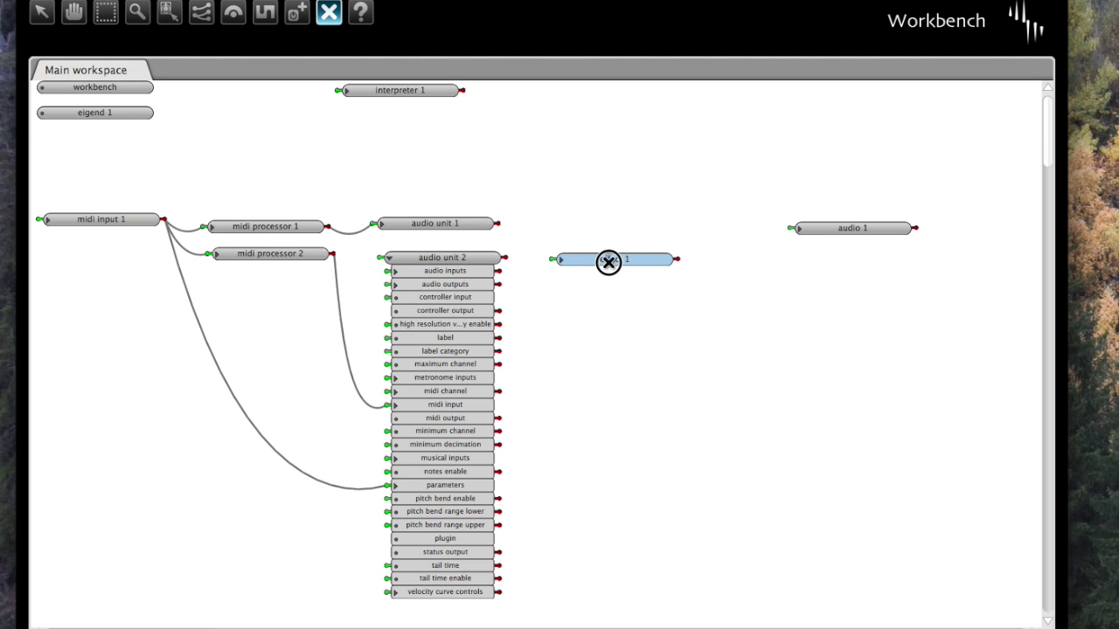
left_click(602, 260)
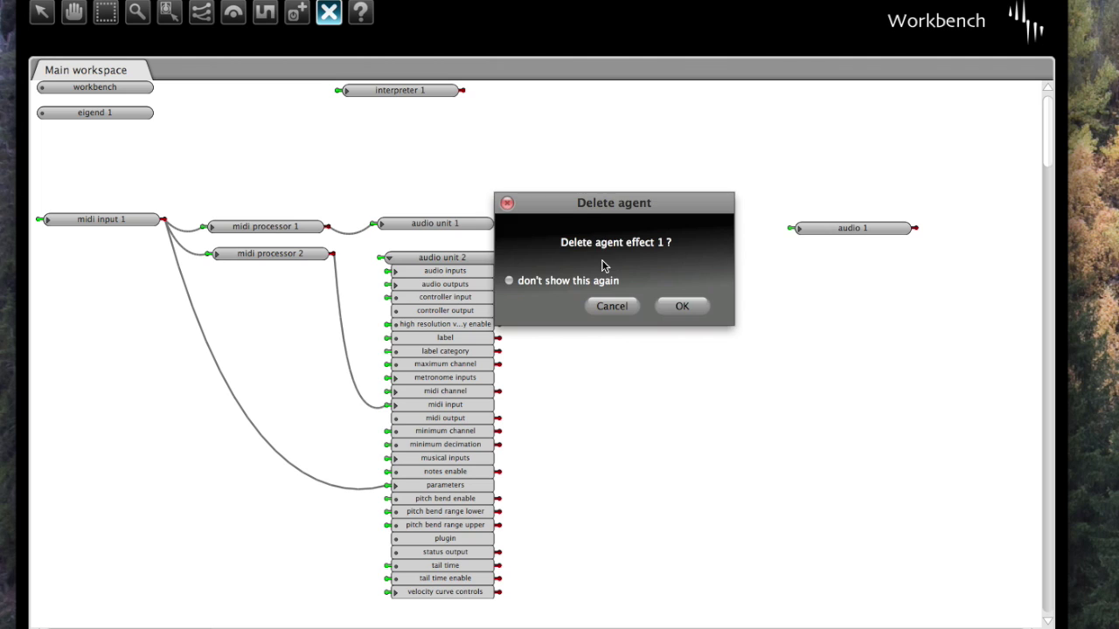
left_click(687, 307)
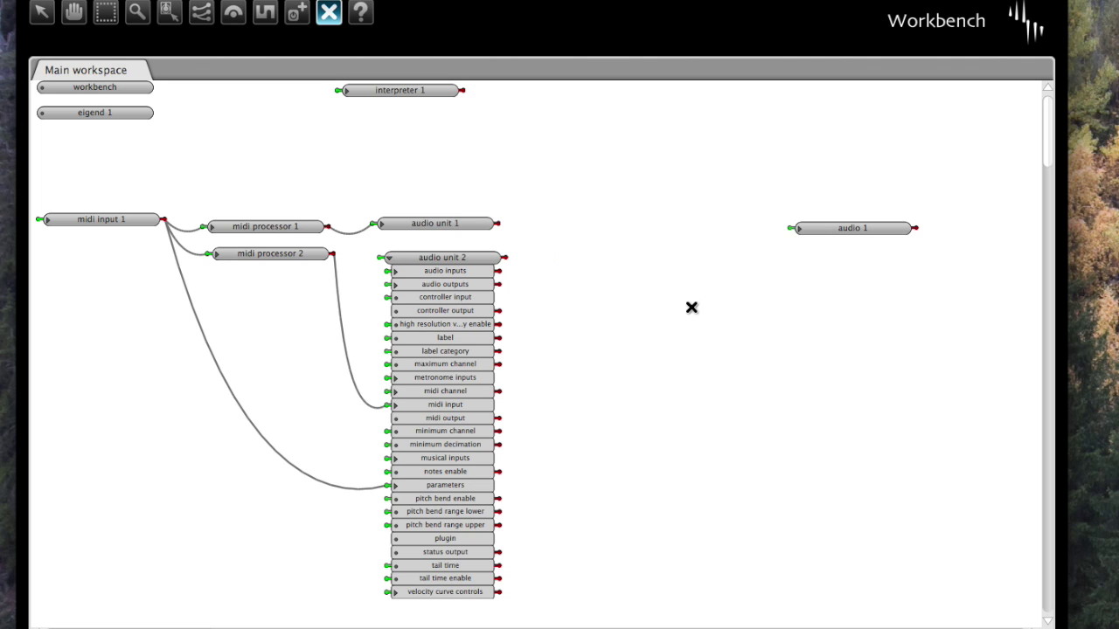
left_click(42, 12)
Step: Create inputs on audio 1 with No. set to 6, giving audio inputs 1 through 6
left_click(799, 228)
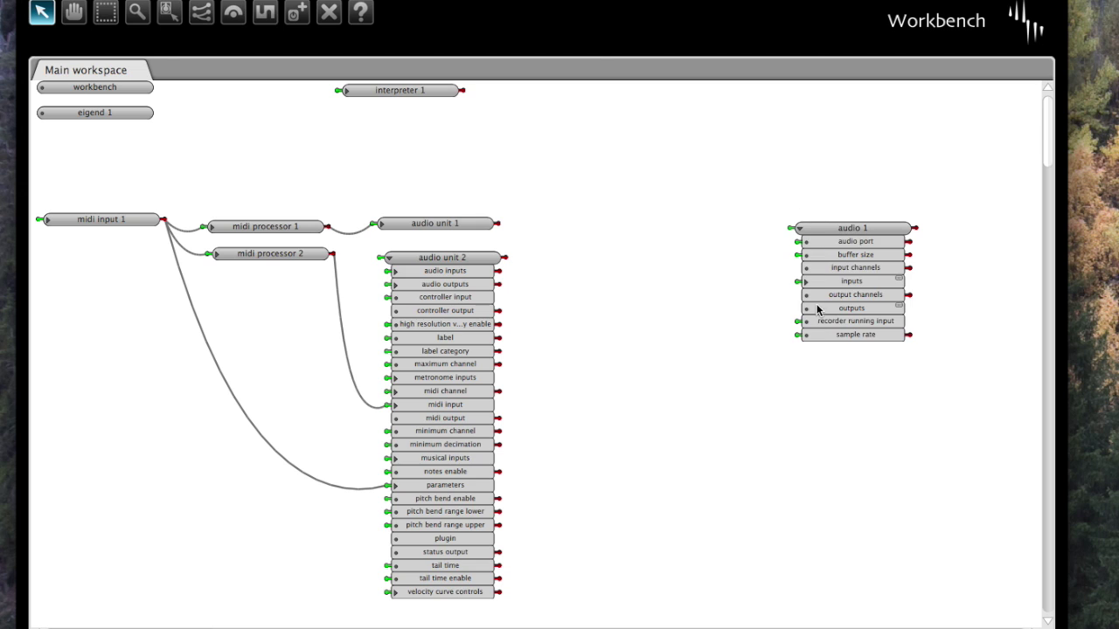
left_click(805, 281)
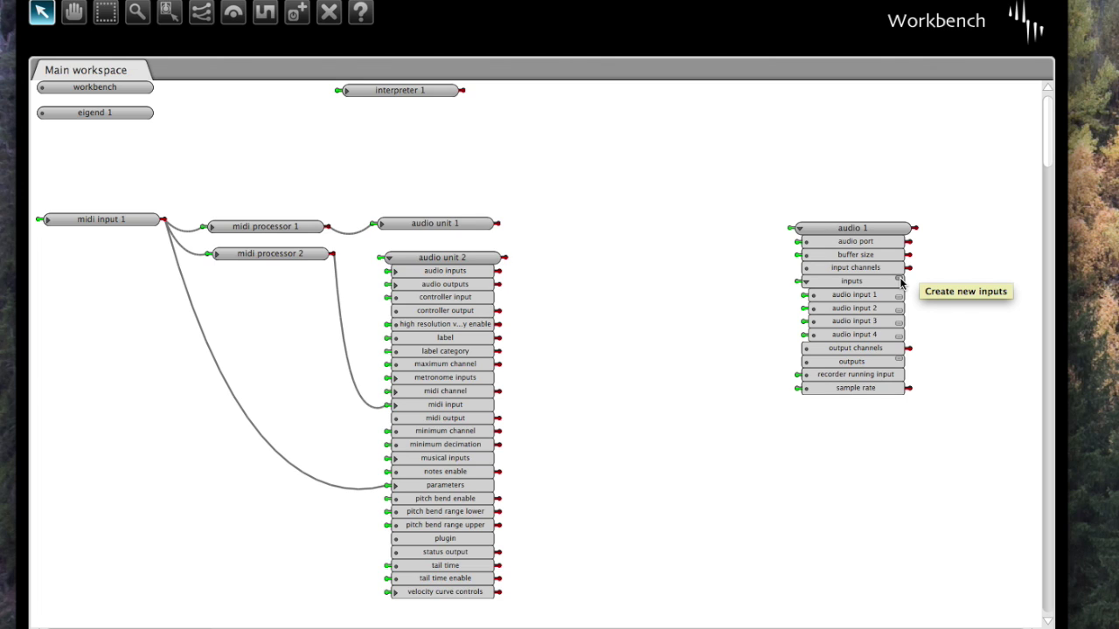
left_click(900, 279)
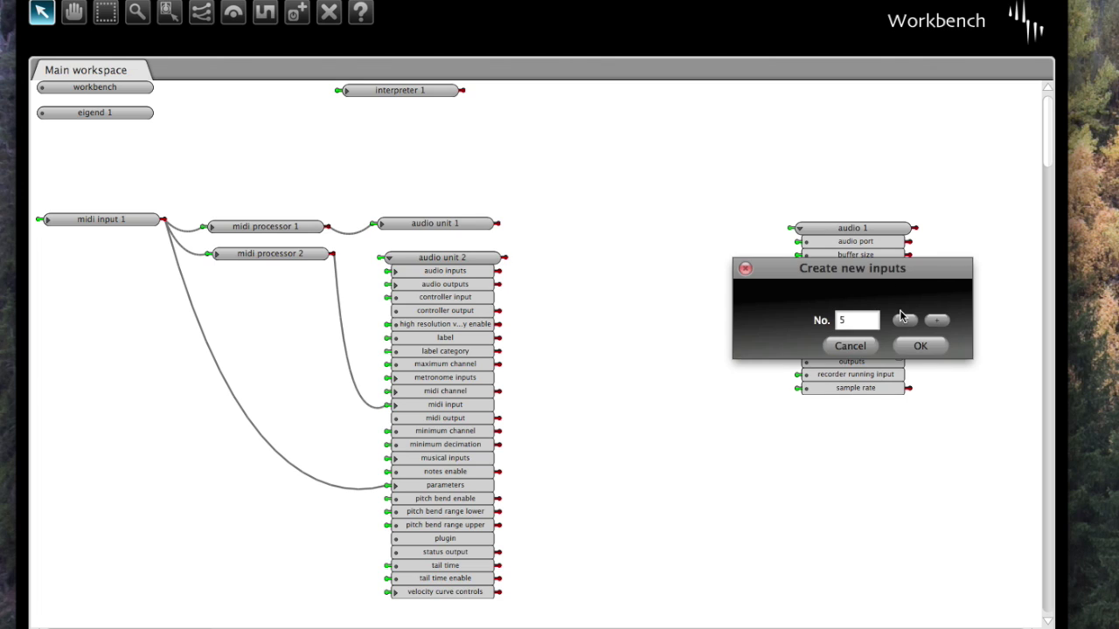
left_click(918, 347)
left_click(900, 279)
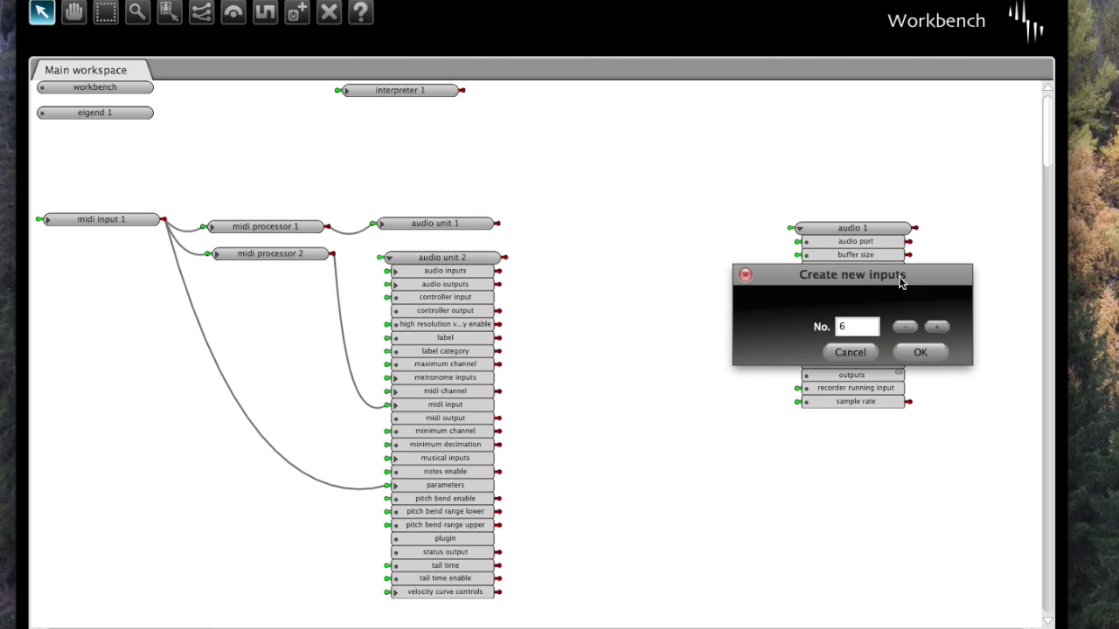
left_click(936, 327)
left_click(905, 327)
left_click(921, 352)
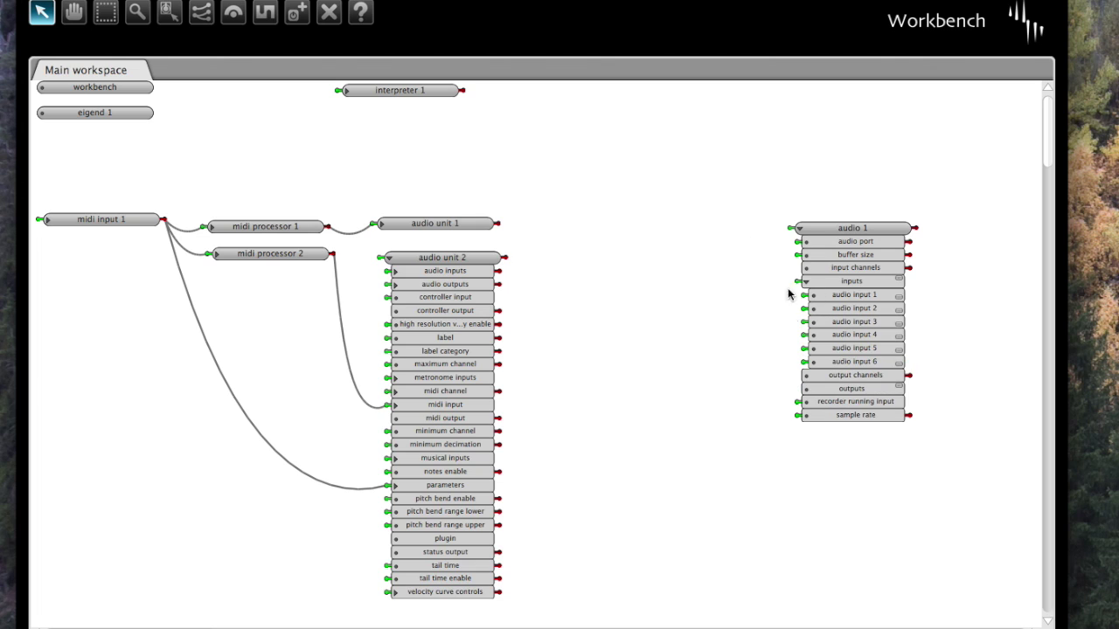
left_click(200, 14)
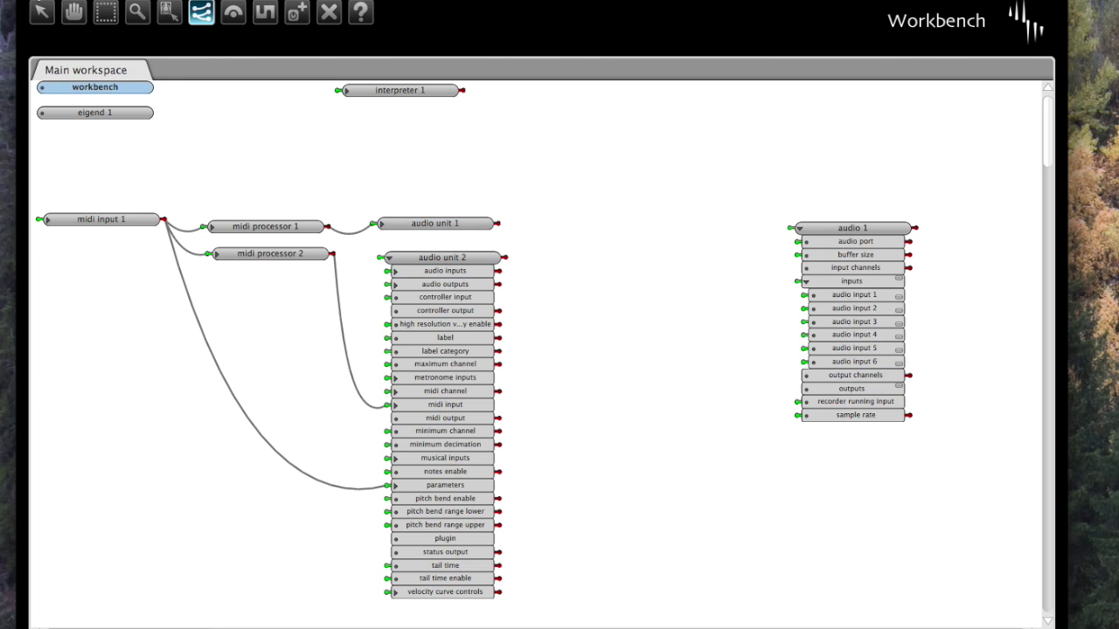
Step: Expand audio unit 1 to inspect its ports, then collapse it again
key("Escape")
left_click(383, 225)
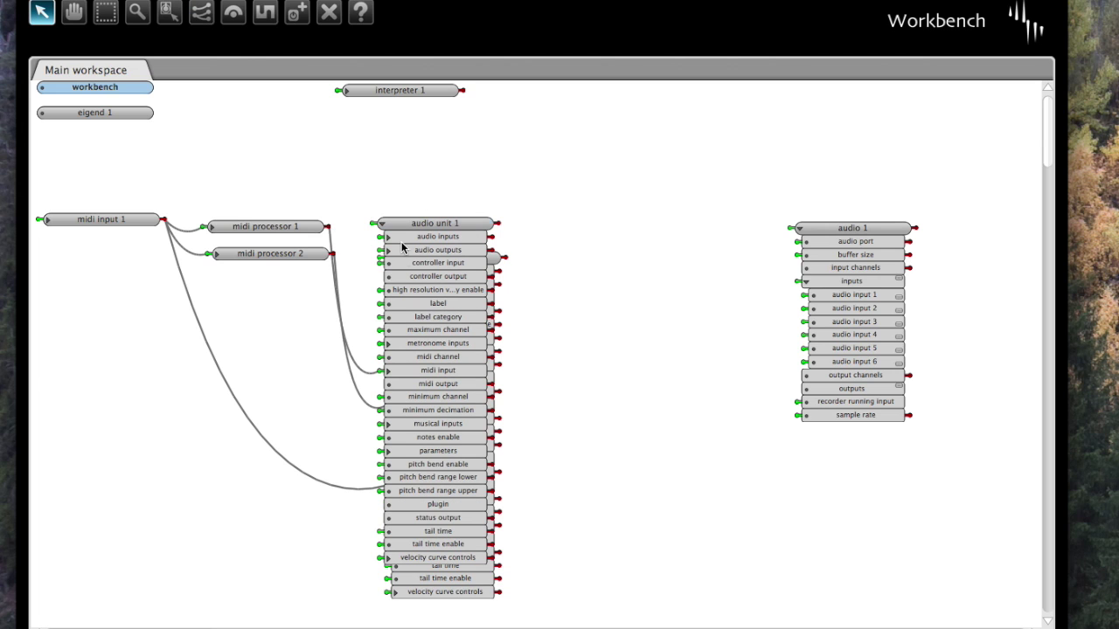
left_click(201, 13)
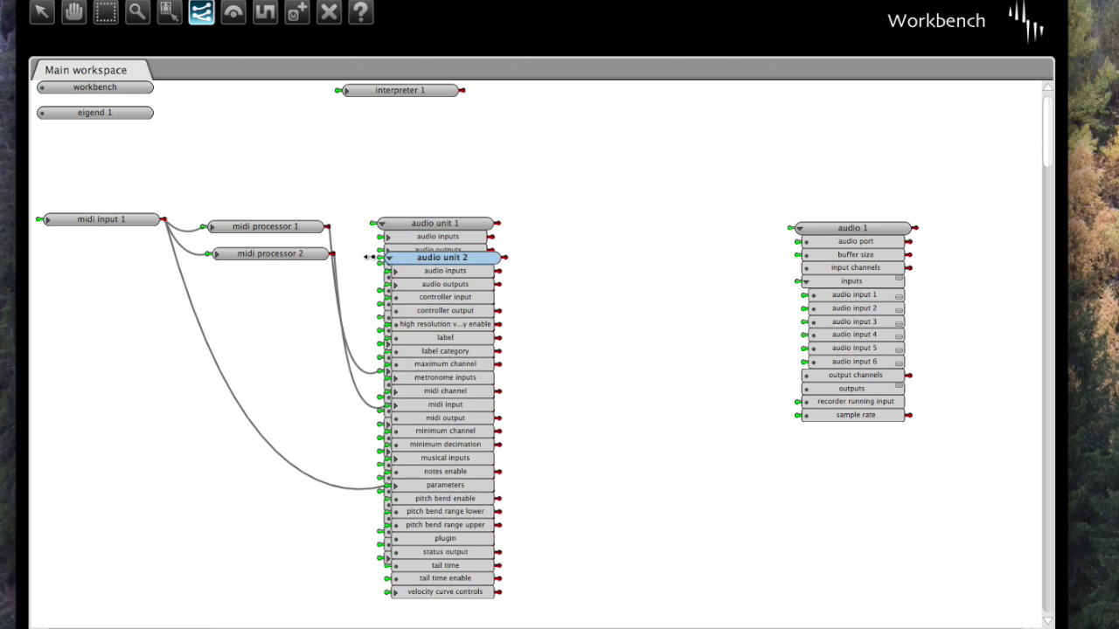
left_click(43, 12)
left_click(383, 224)
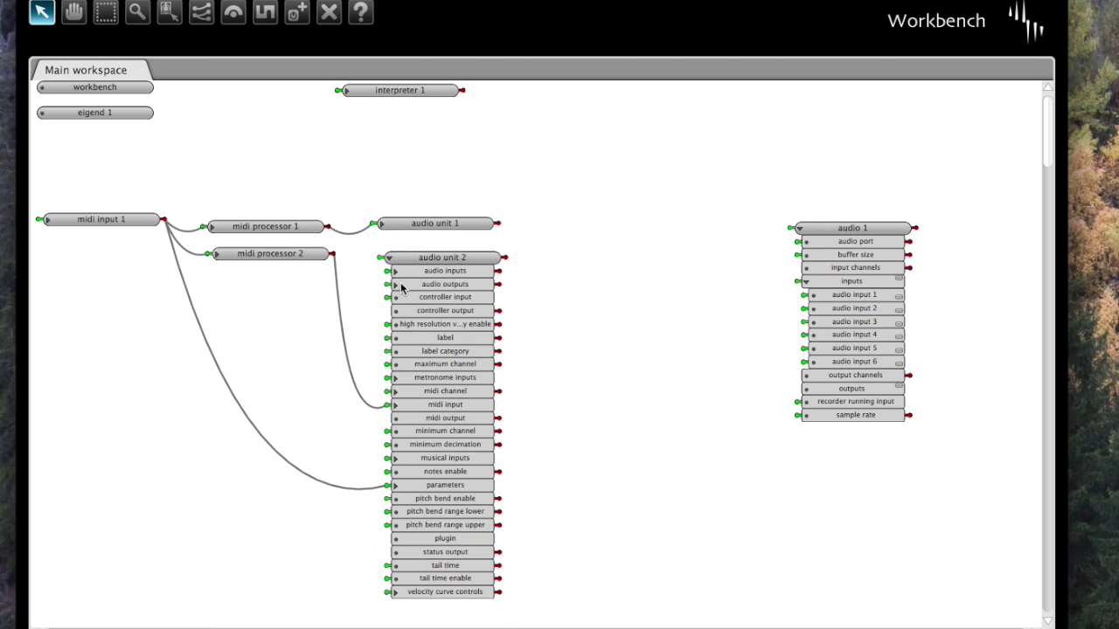
Step: Wire audio unit 2's left and right outputs to audio 1's audio inputs 3 and 4
left_click(396, 284)
left_click(403, 311)
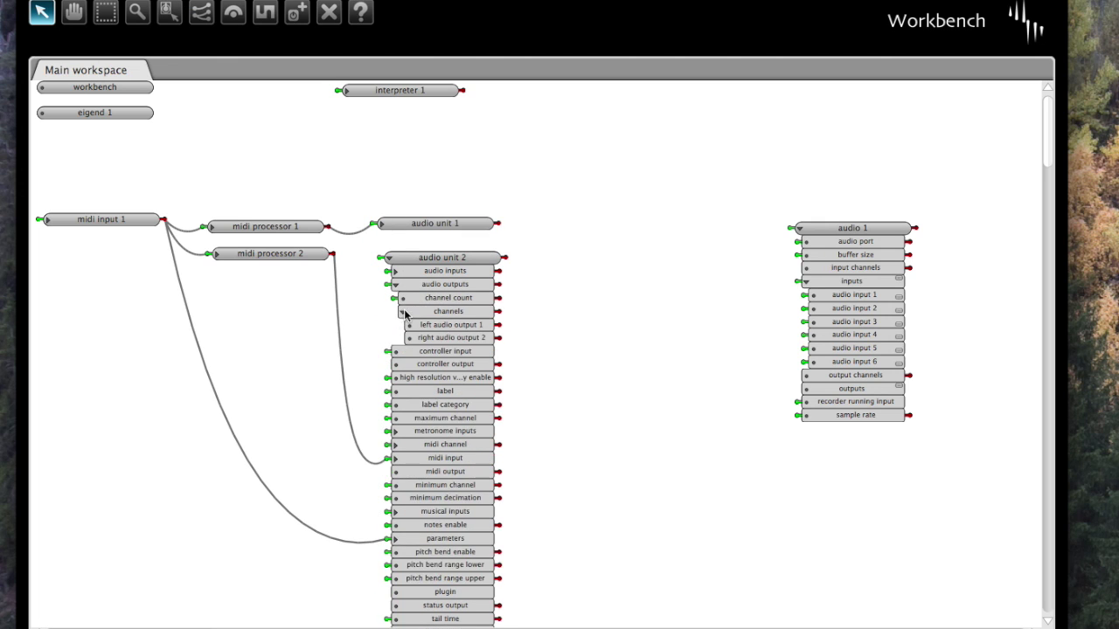
left_click(206, 13)
left_click_drag(489, 325, 815, 328)
left_click_drag(487, 337, 815, 335)
left_click(42, 12)
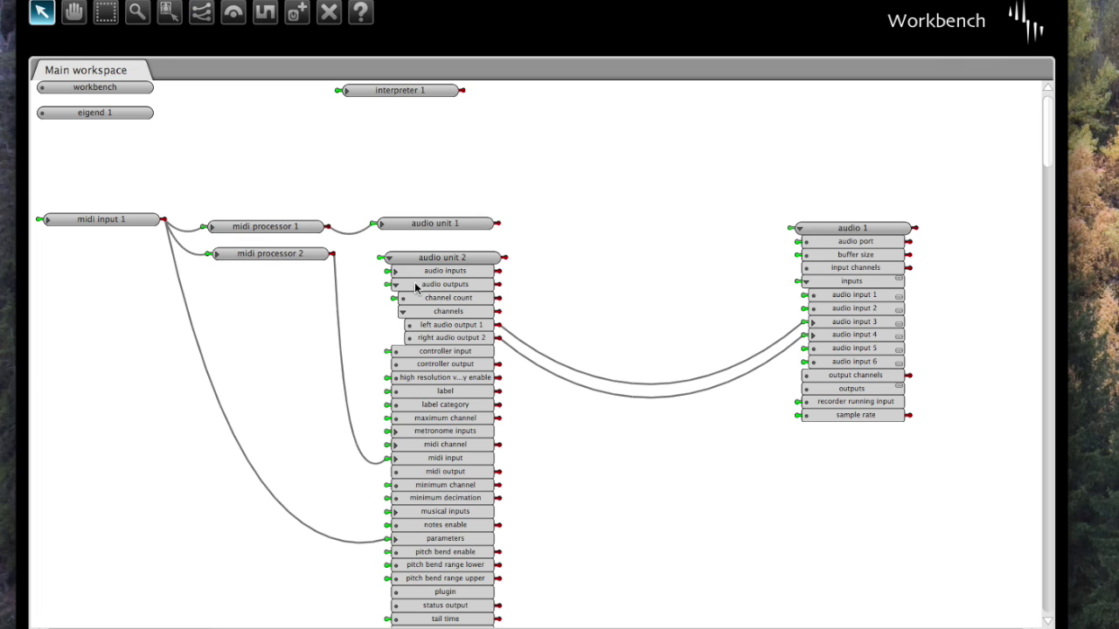
left_click(388, 258)
Step: Wire audio unit 1's left and right audio outputs into audio 1's inputs, then collapse it
left_click(382, 224)
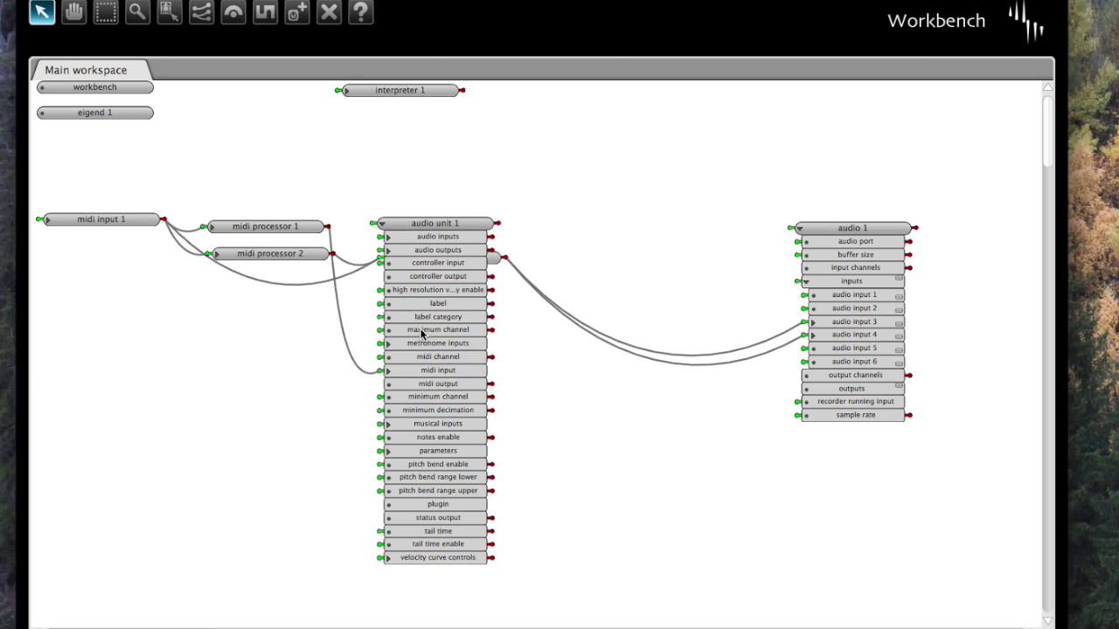
left_click(388, 251)
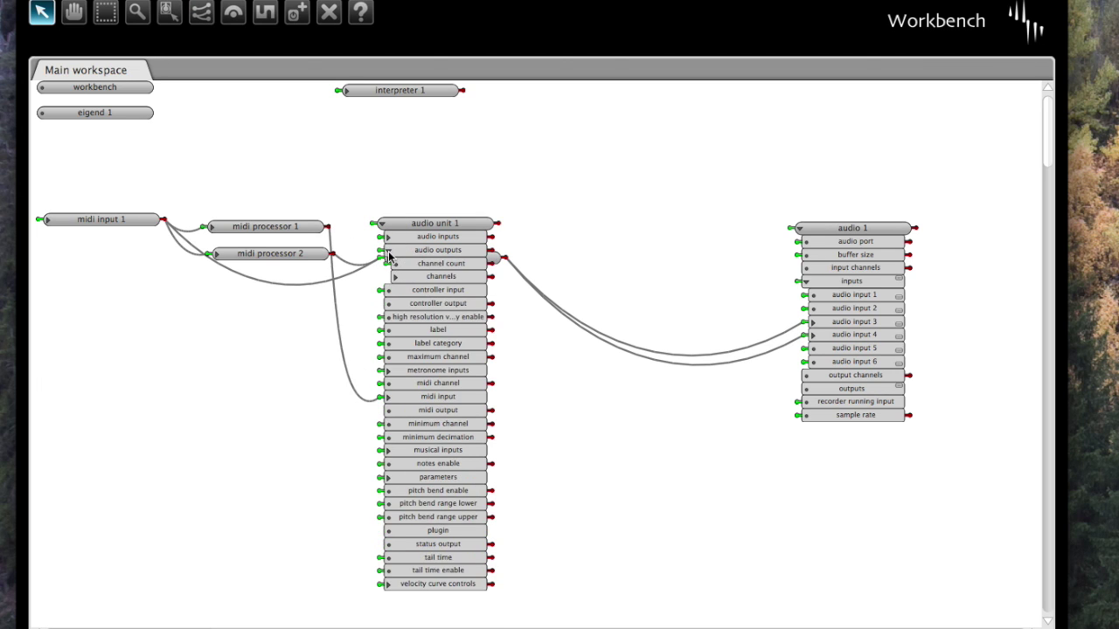
left_click(395, 278)
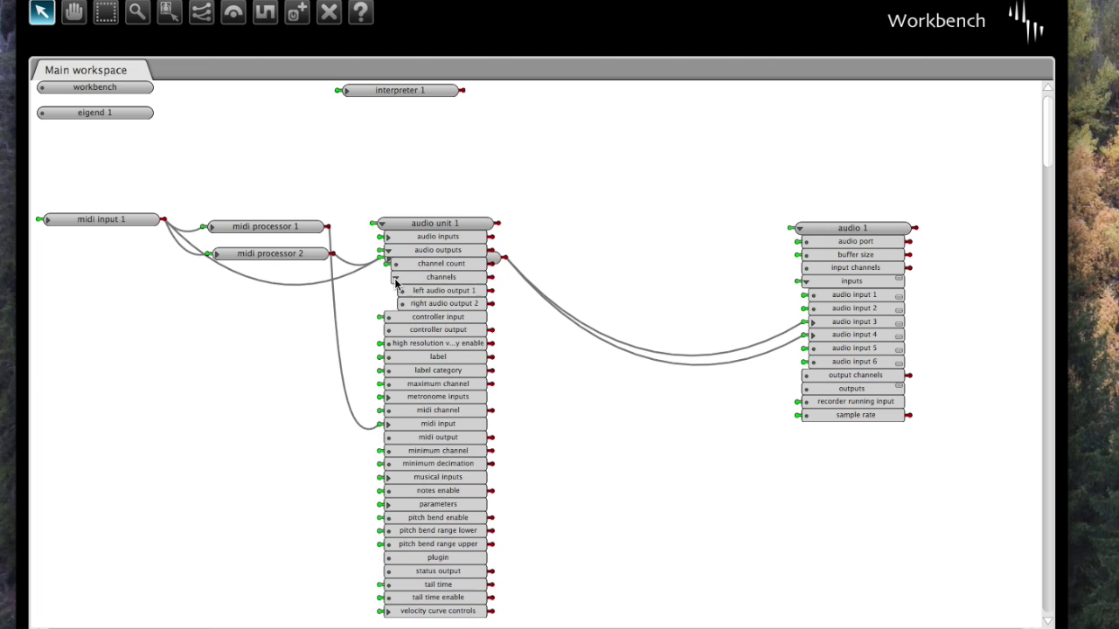
left_click(202, 12)
left_click(445, 290)
left_click(800, 319)
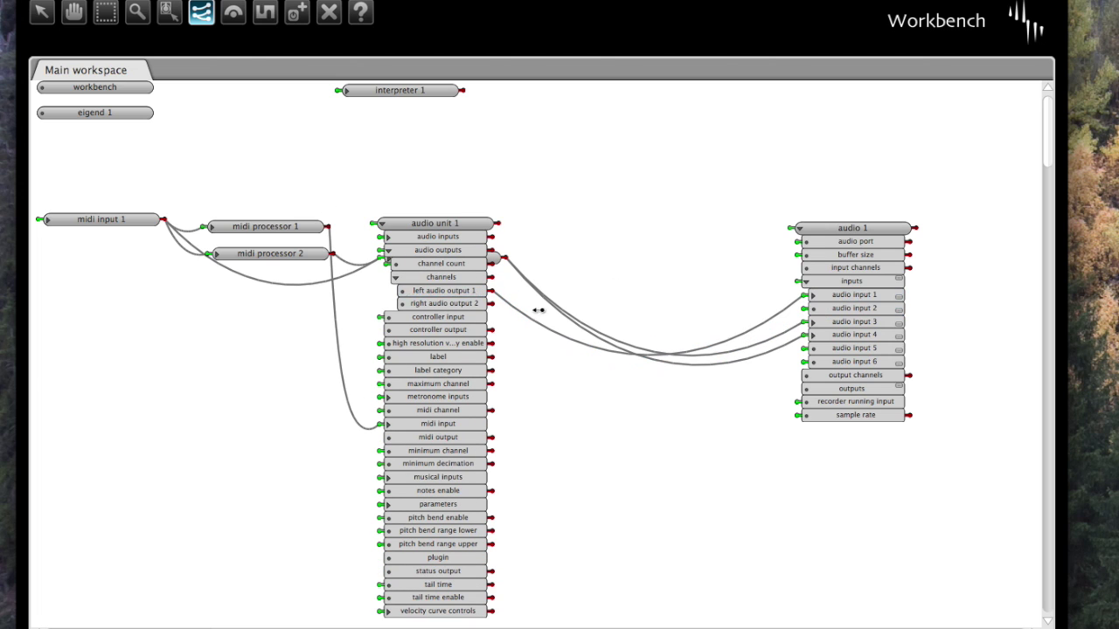
left_click(455, 303)
left_click(829, 309)
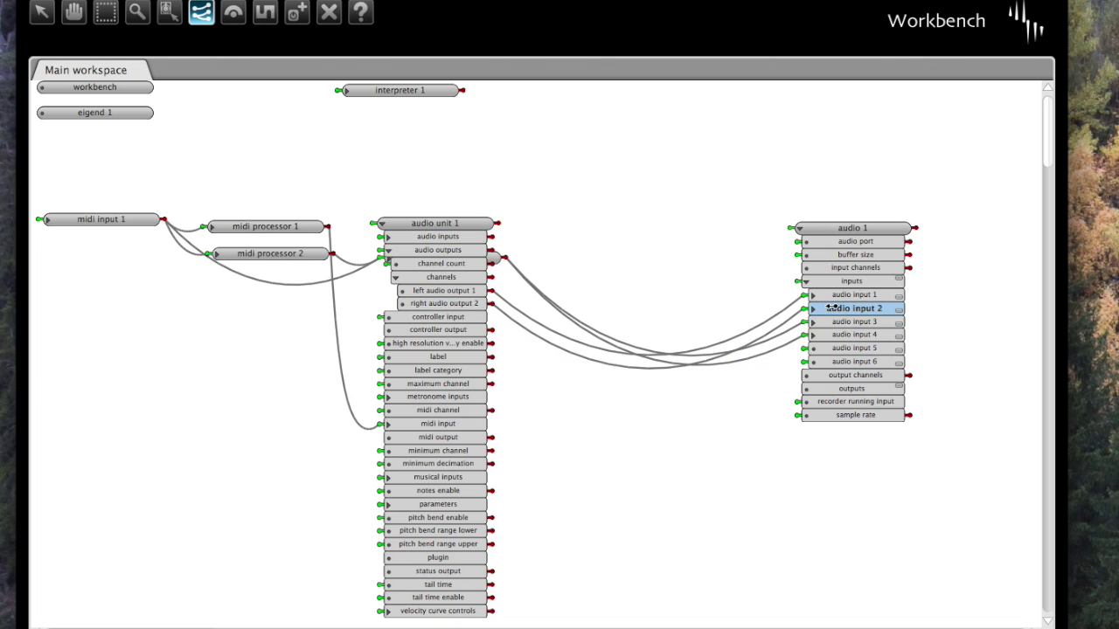
left_click(41, 13)
left_click(382, 224)
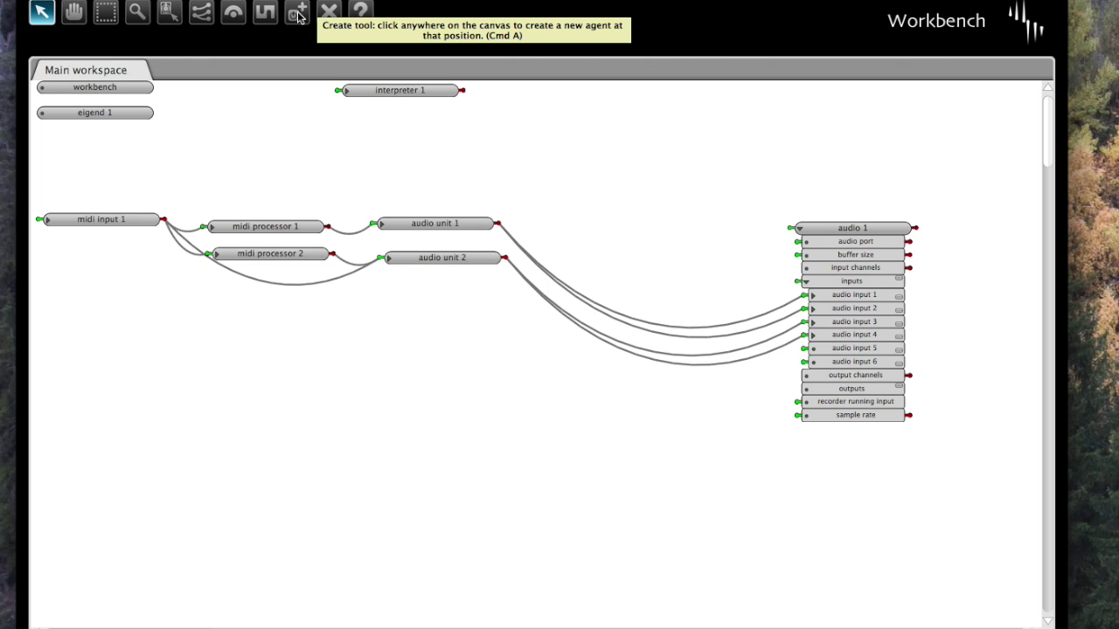
Step: Create a new Audio Unit agent, audio unit 3, on the canvas
left_click(298, 15)
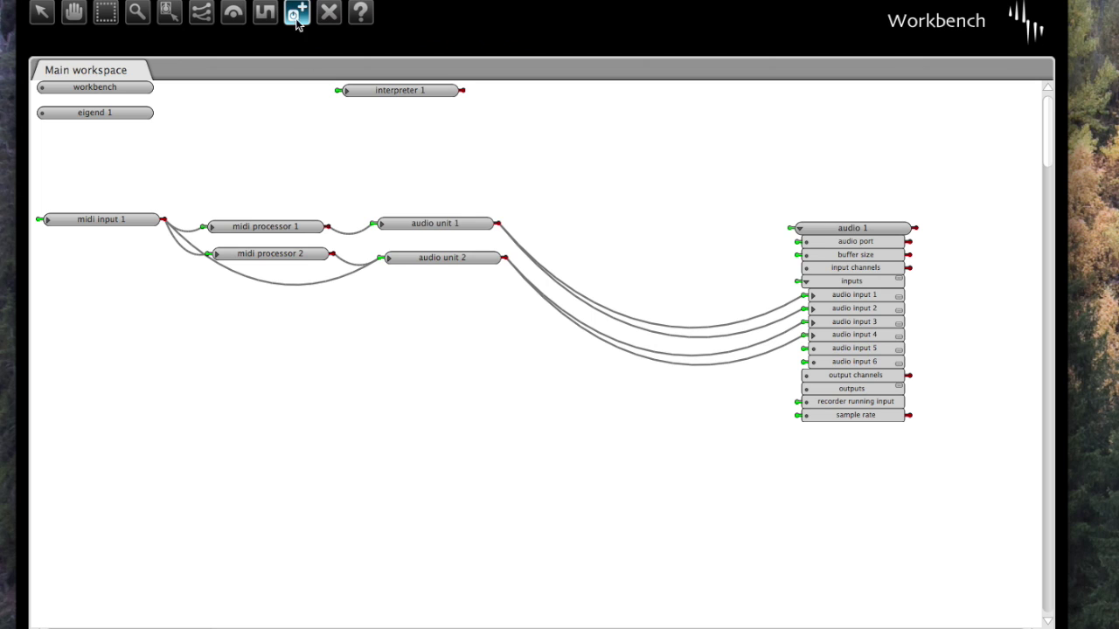
left_click(394, 306)
left_click_drag(488, 254, 487, 209)
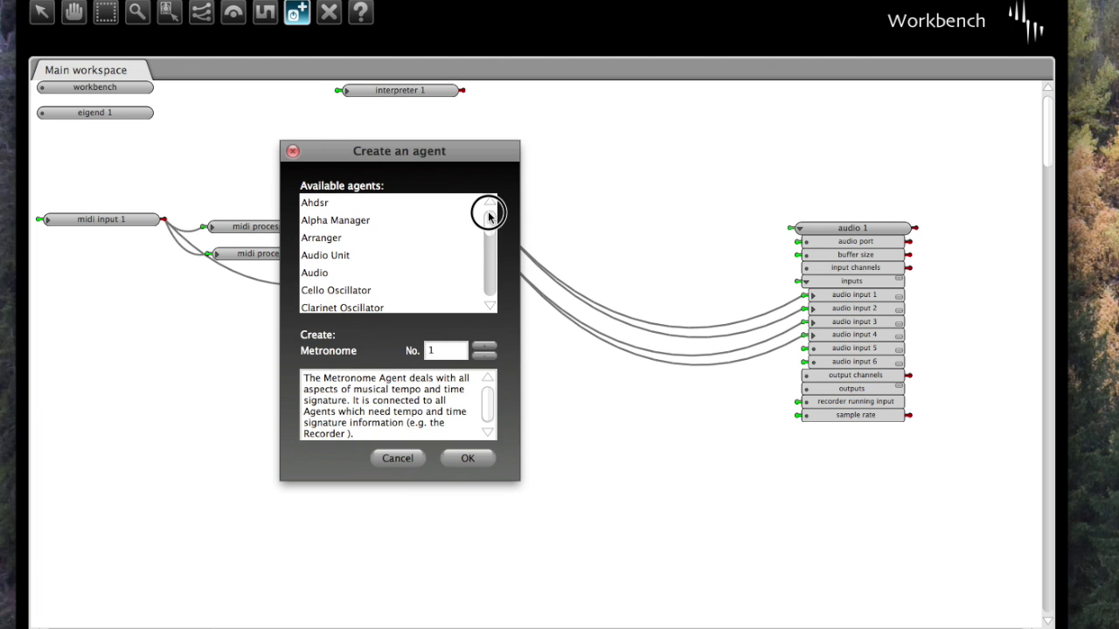
left_click(342, 255)
left_click(466, 461)
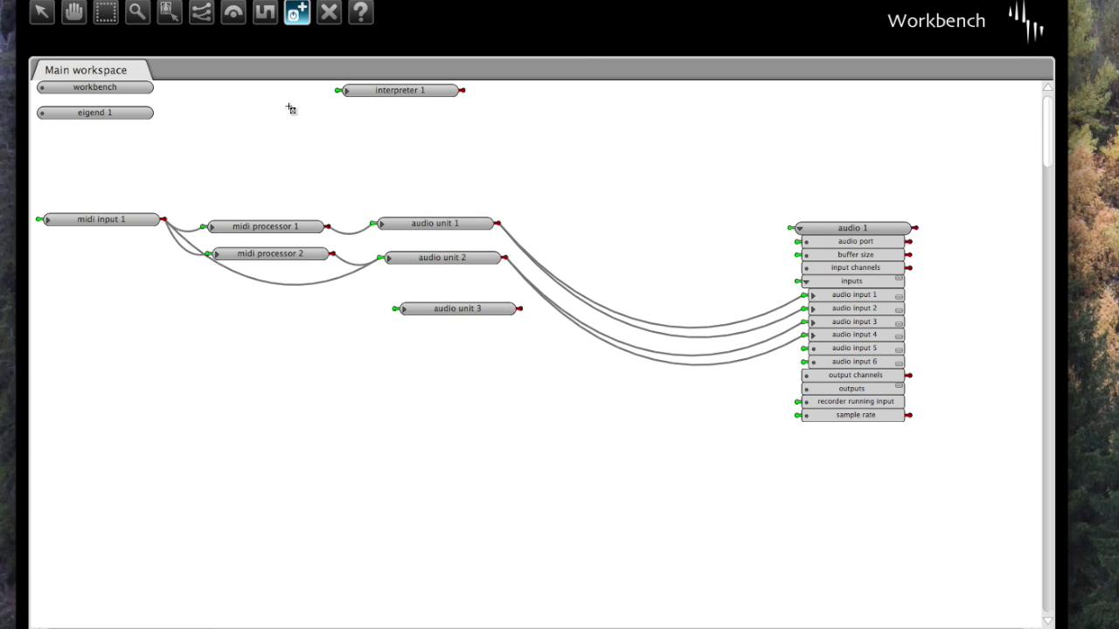
Step: Add audio output 1 and audio output 2 to audio 1
left_click(36, 14)
left_click(893, 389)
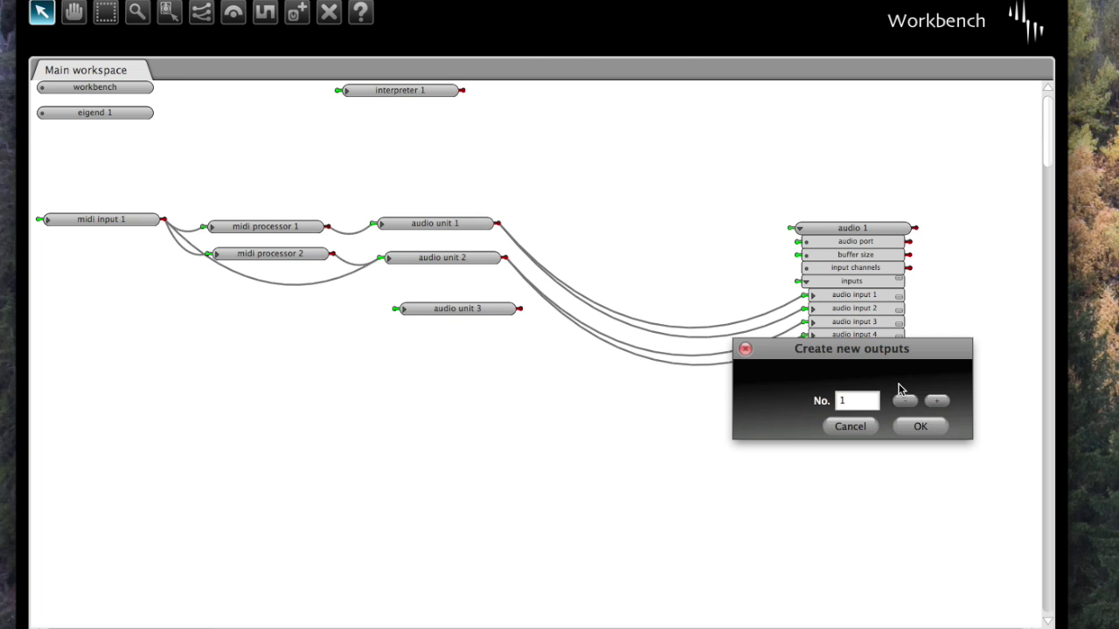
left_click(924, 429)
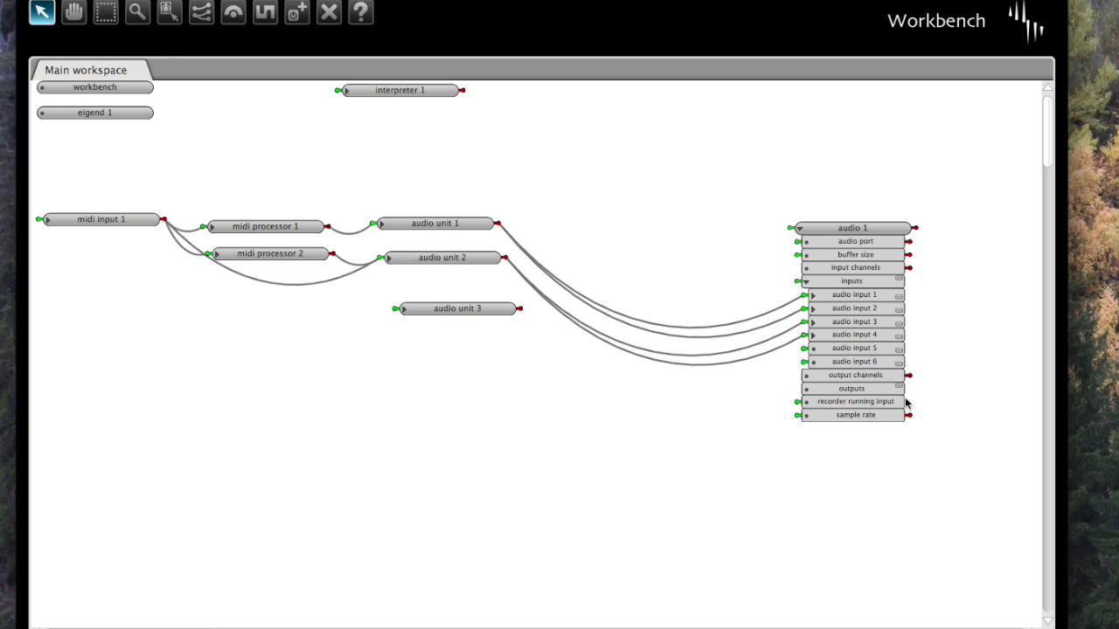
left_click(901, 389)
left_click(920, 428)
left_click(806, 393)
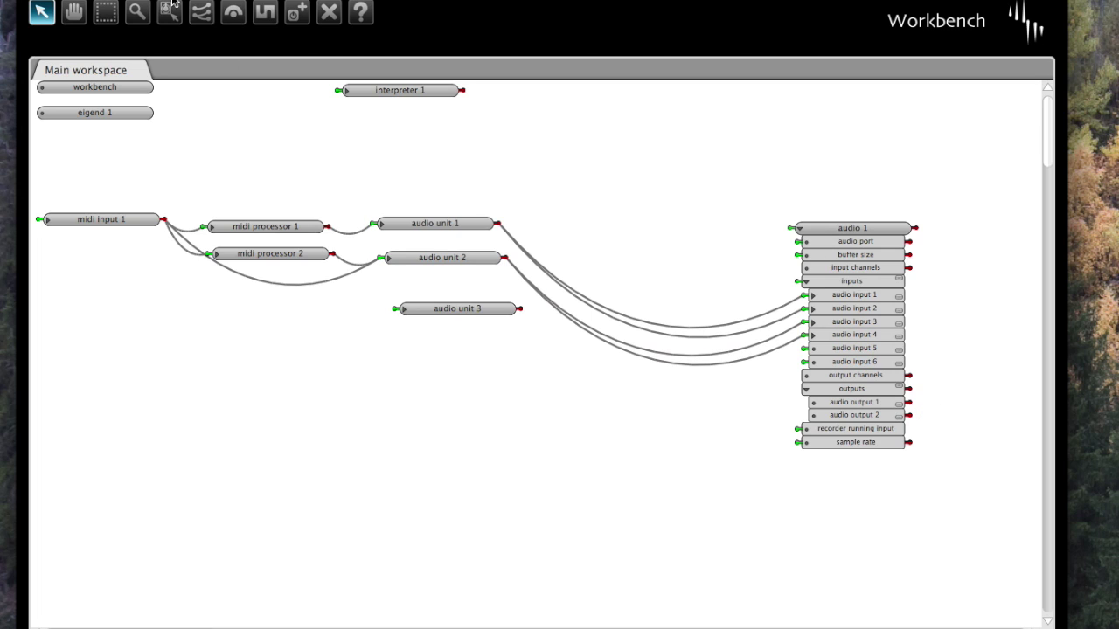
left_click(196, 16)
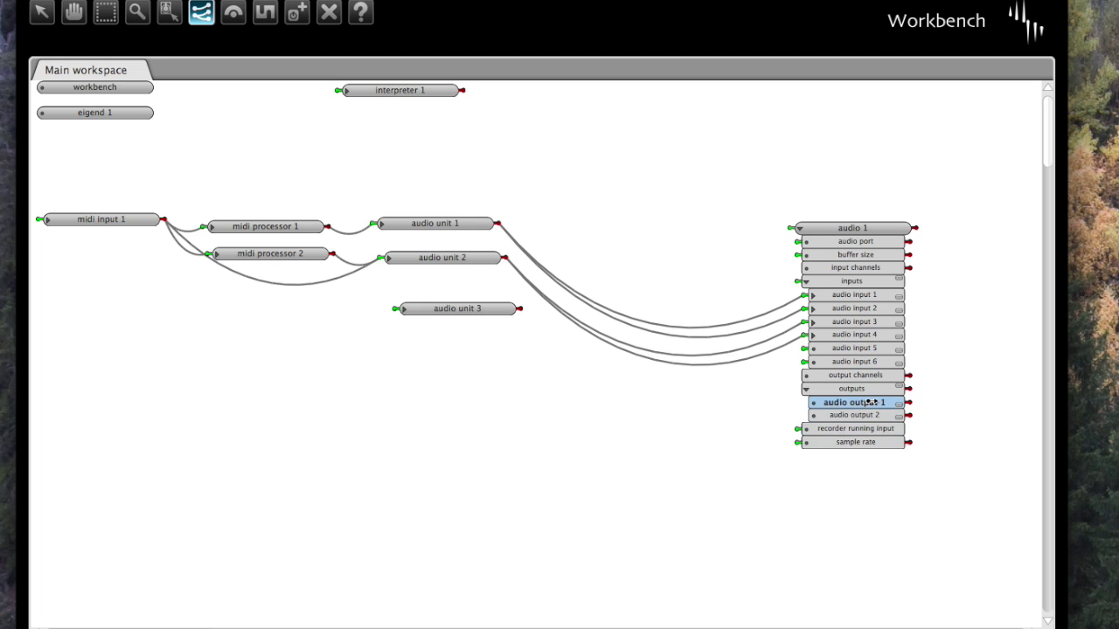
Step: Inspect audio unit 3's settings and browse the plugin list of manufacturers
left_click(44, 13)
left_click(402, 312)
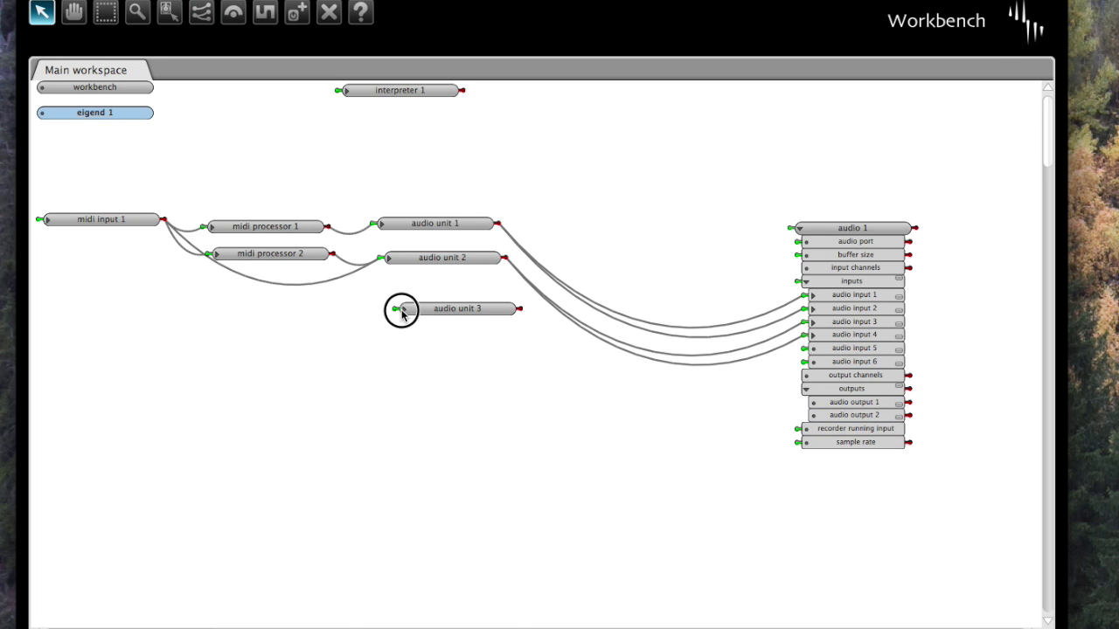
key("i")
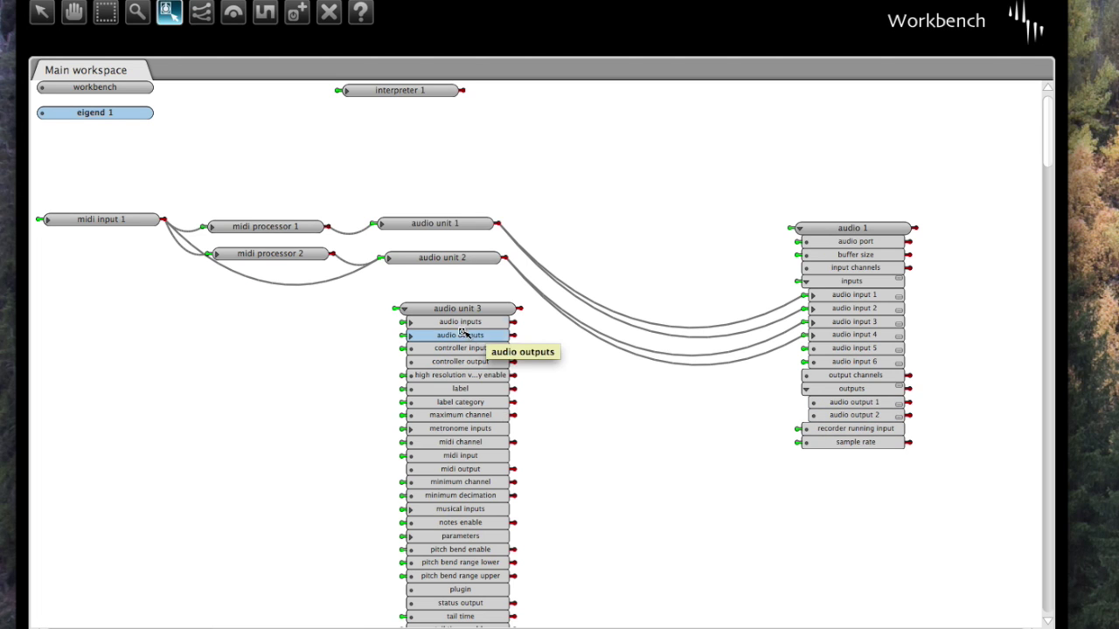
left_click(457, 309)
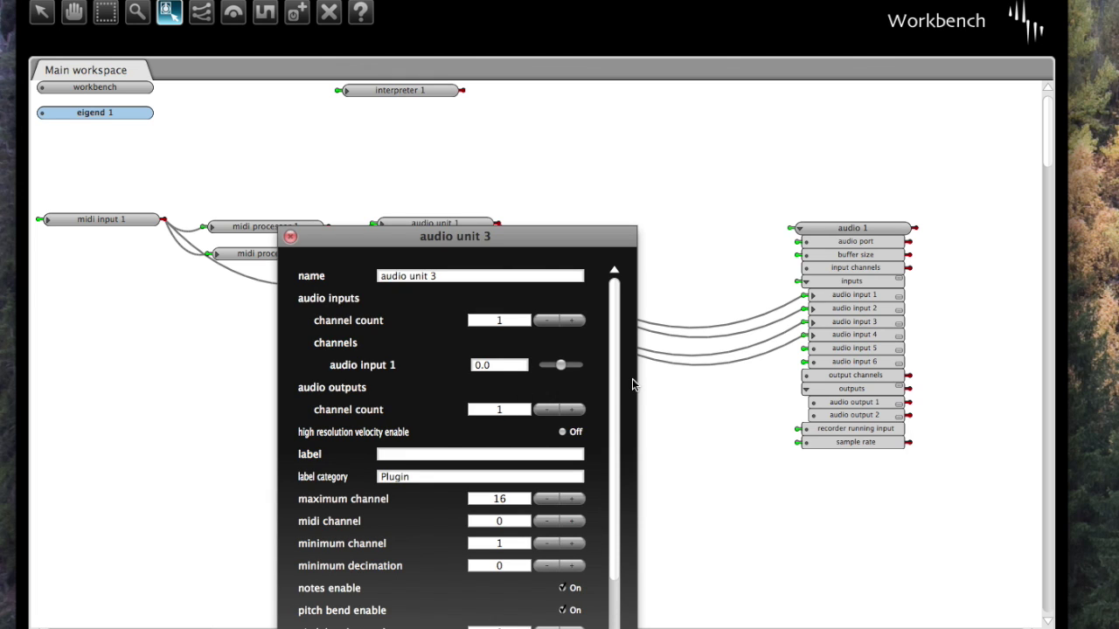
left_click_drag(614, 400, 612, 537)
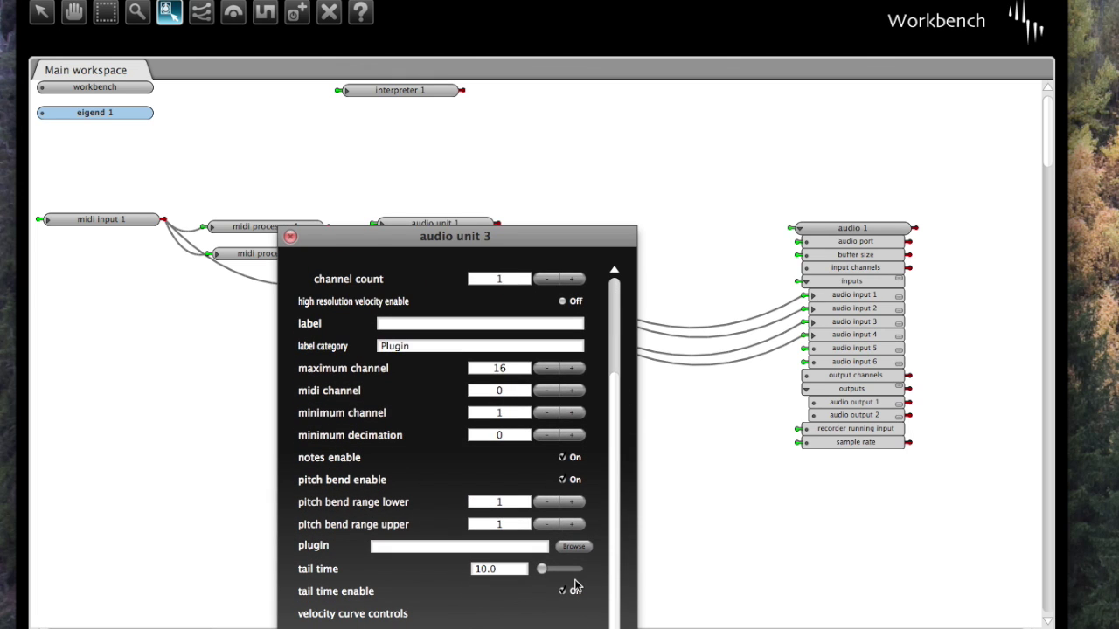
left_click(573, 551)
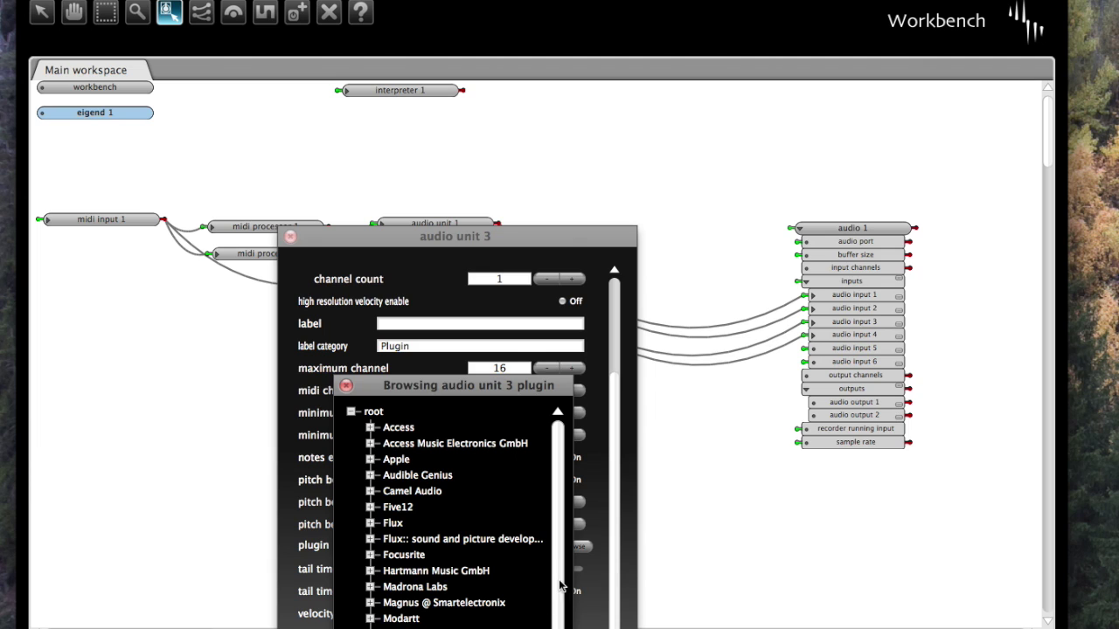
scroll(559, 586, "down", 2)
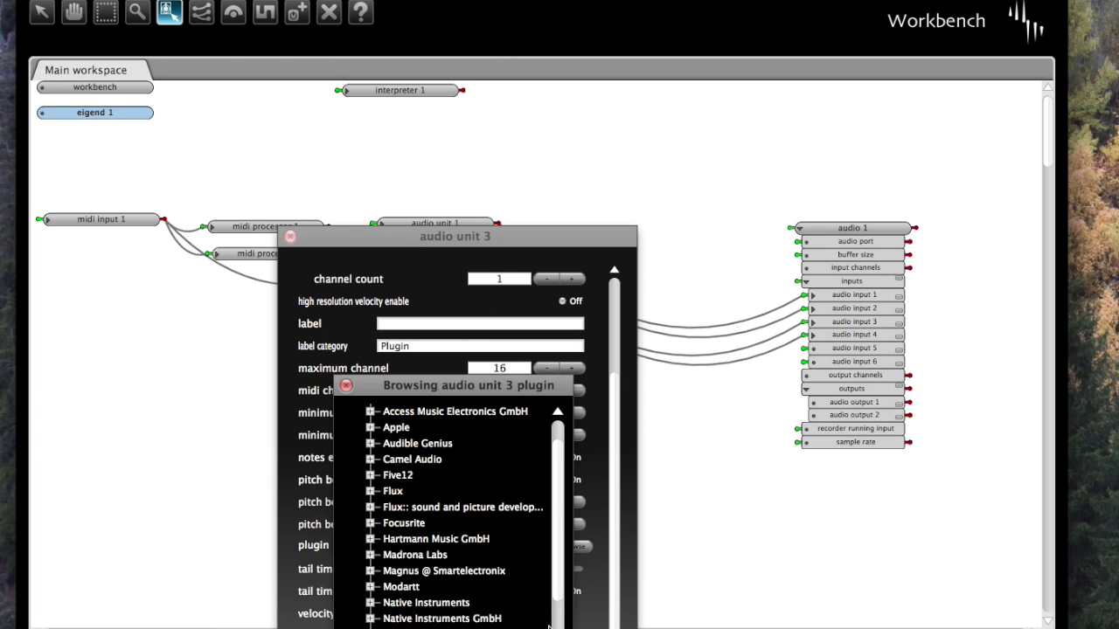
Step: Load ValhallaShimmer into audio unit 3, then close the browser, settings and plugin windows
left_click_drag(560, 476, 556, 599)
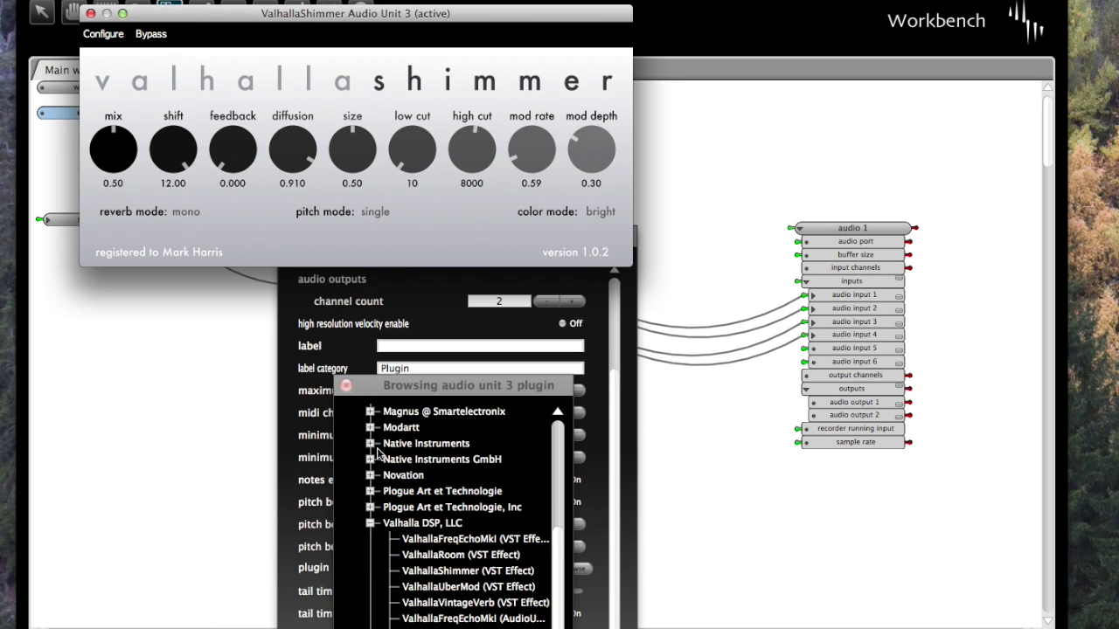
left_click(347, 387)
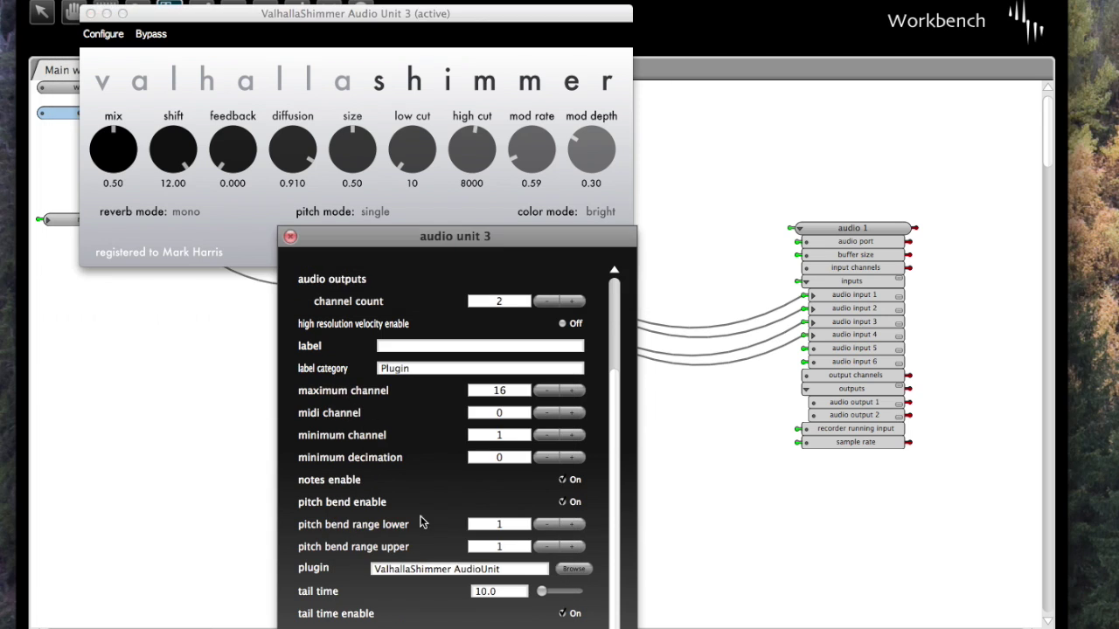
left_click(285, 234)
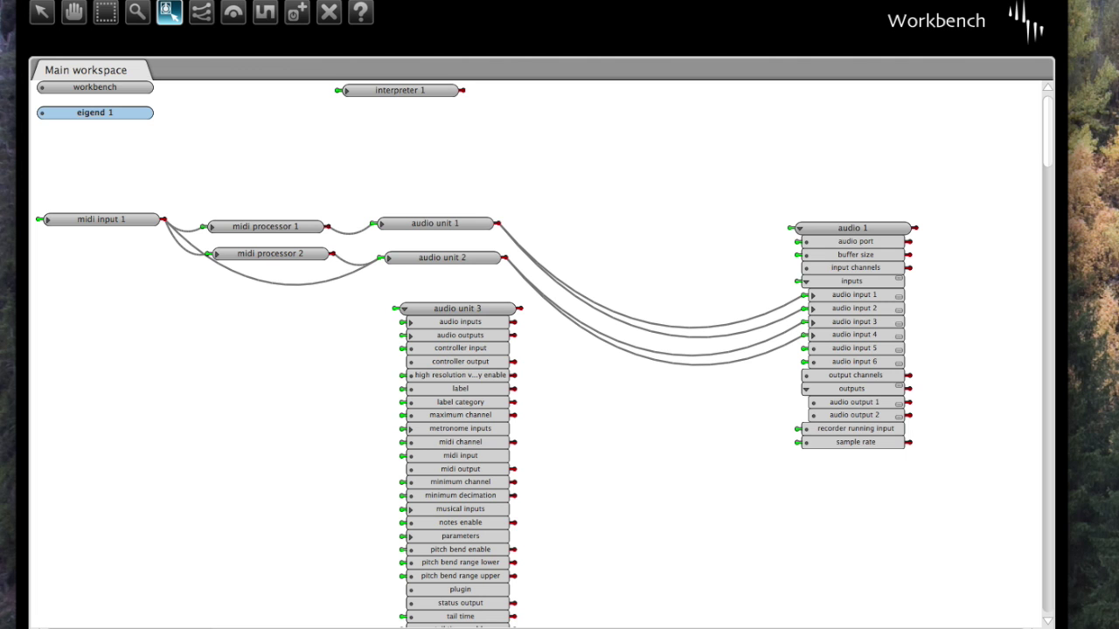
left_click_drag(411, 0, 435, 21)
left_click_drag(284, 12, 234, 308)
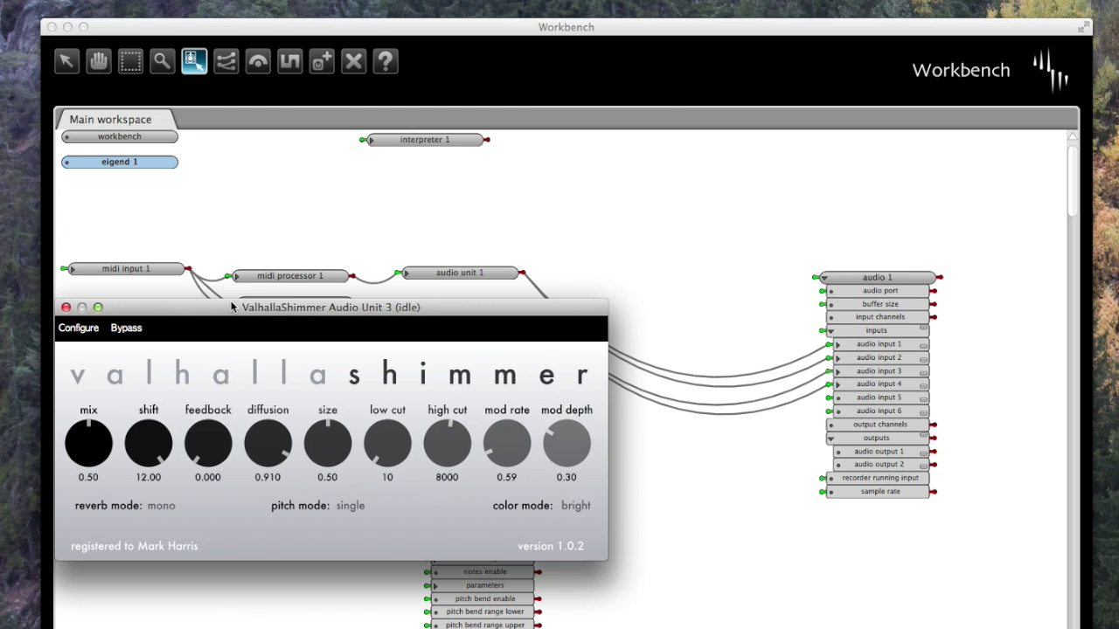
left_click(66, 308)
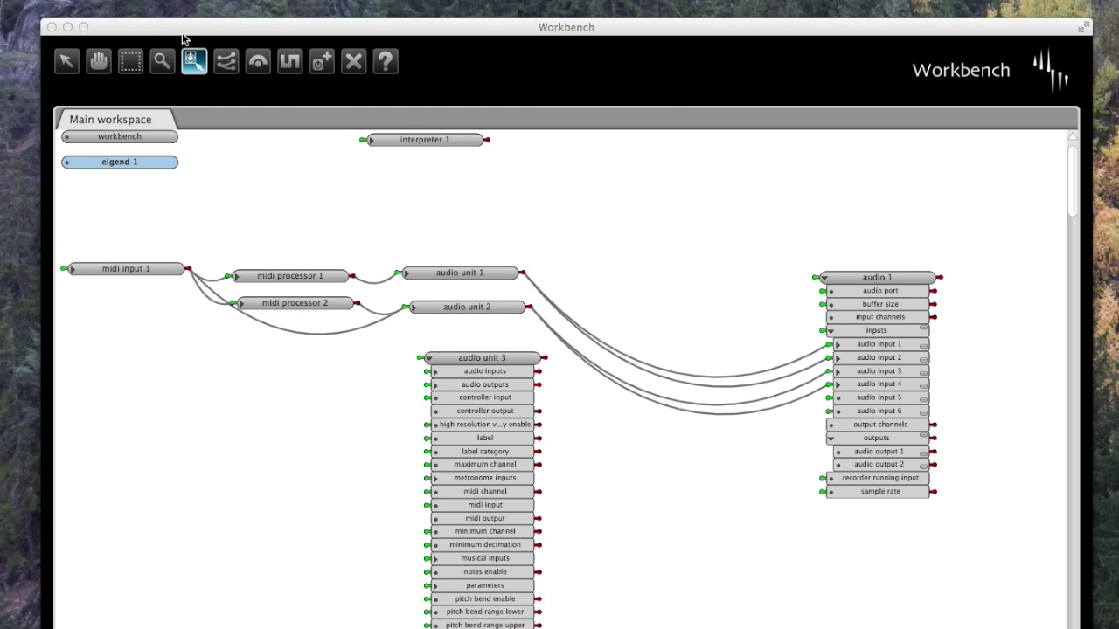
left_click(225, 61)
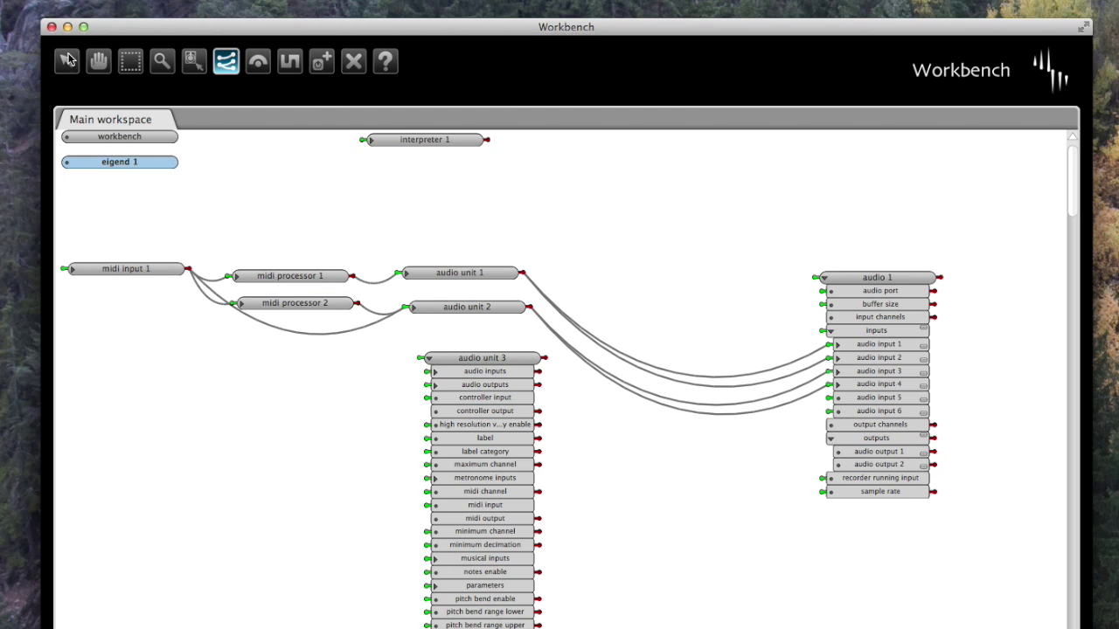
Step: Wire audio 1's audio outputs 1 and 2 into audio unit 3's left and right inputs
left_click(69, 59)
left_click(435, 371)
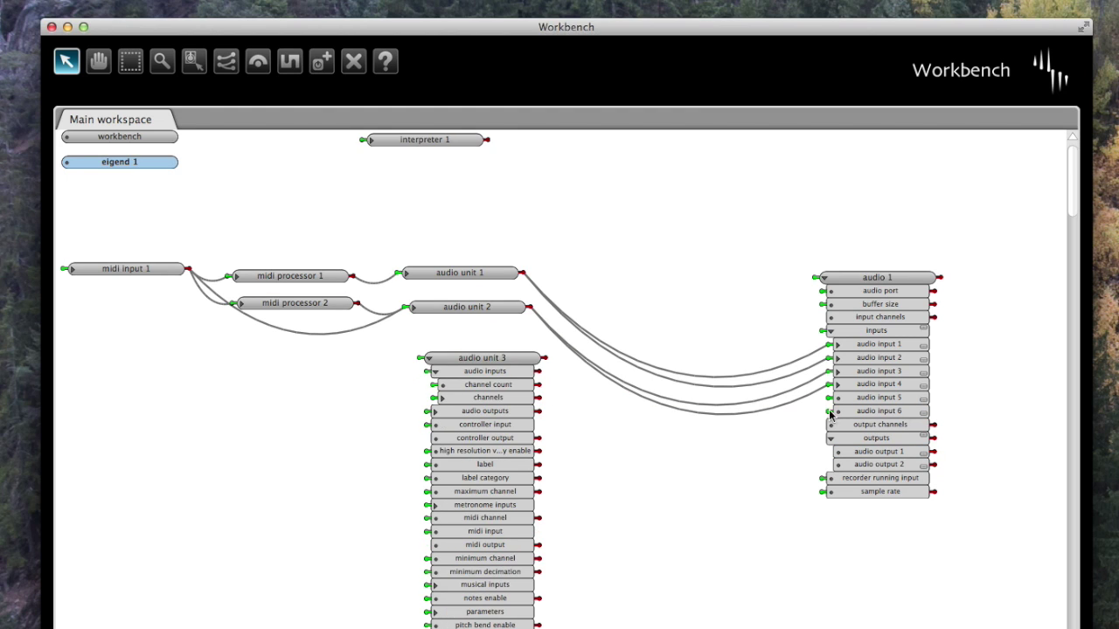
left_click(442, 397)
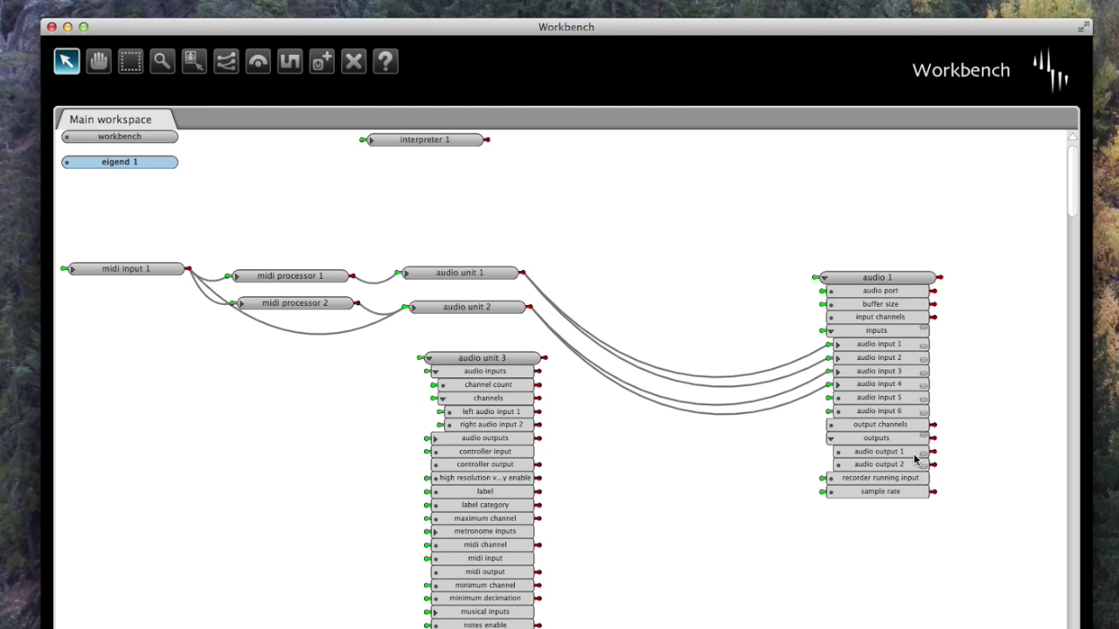
left_click(225, 61)
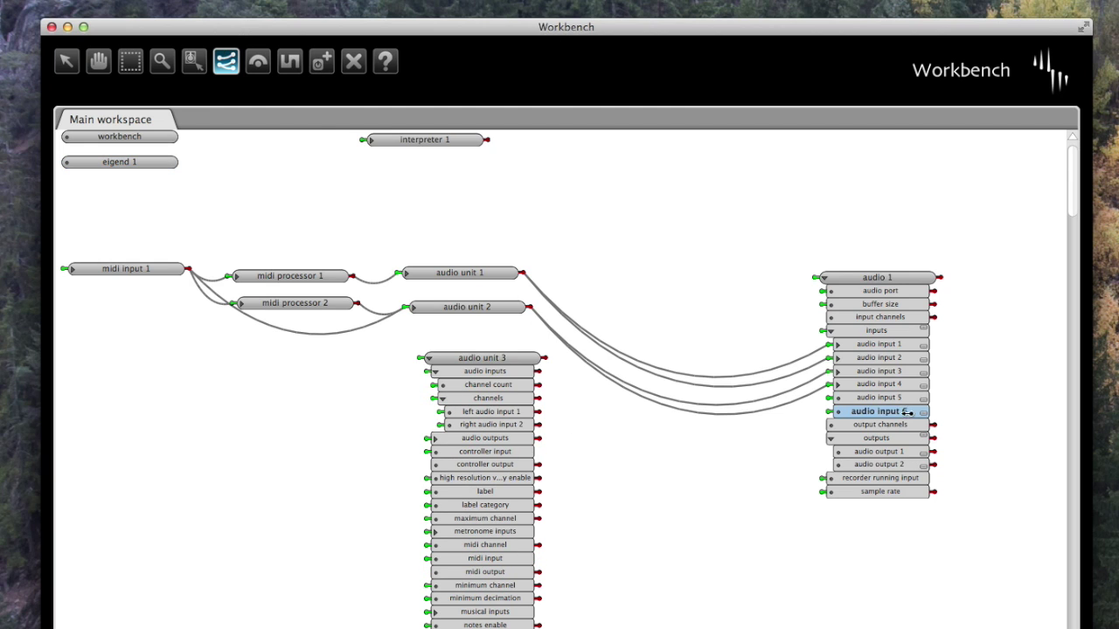
left_click_drag(909, 453, 488, 412)
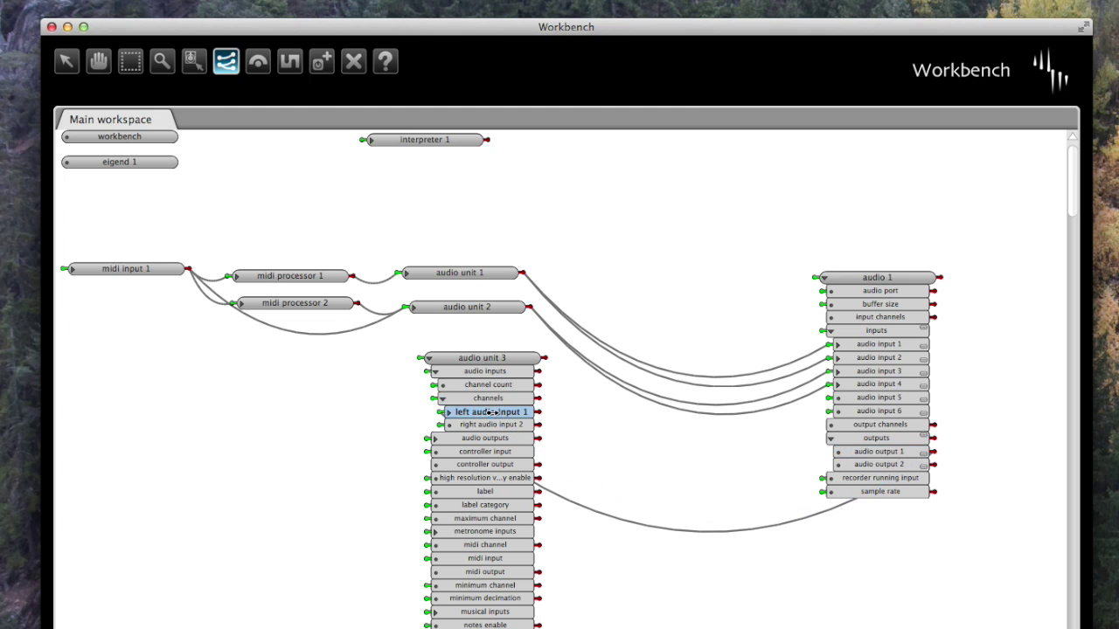
left_click_drag(901, 465, 488, 425)
left_click(66, 59)
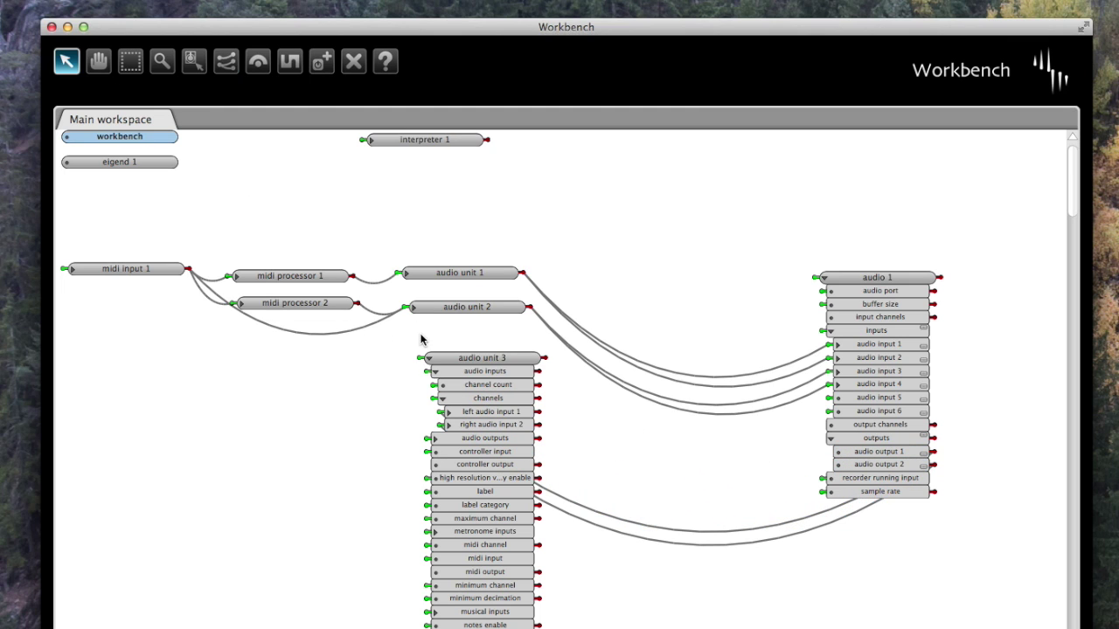
left_click(442, 399)
left_click(436, 372)
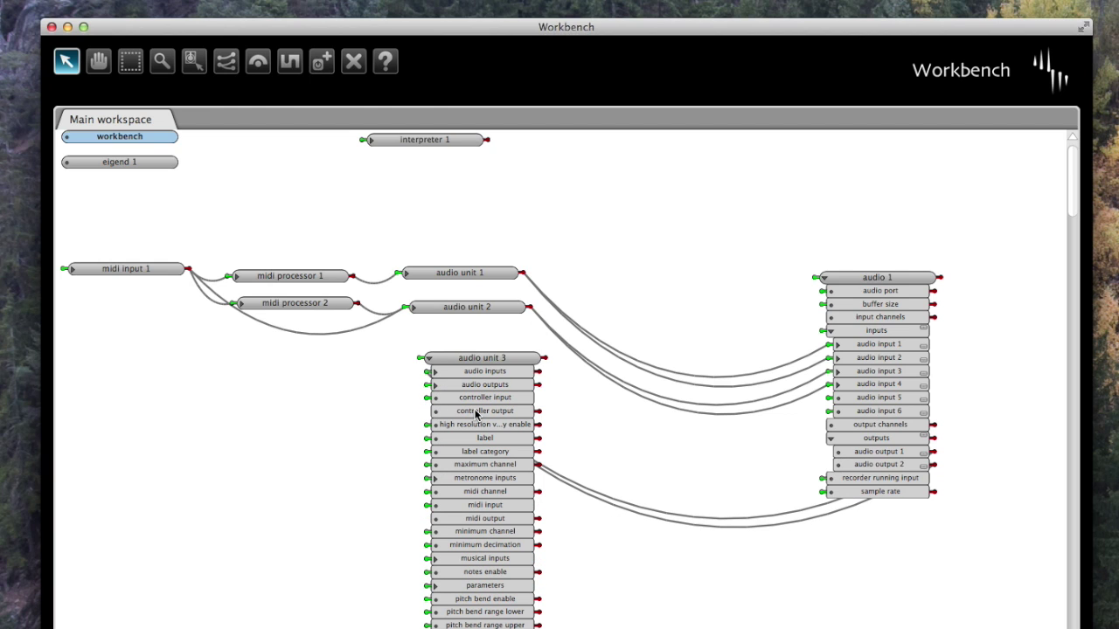
left_click(226, 61)
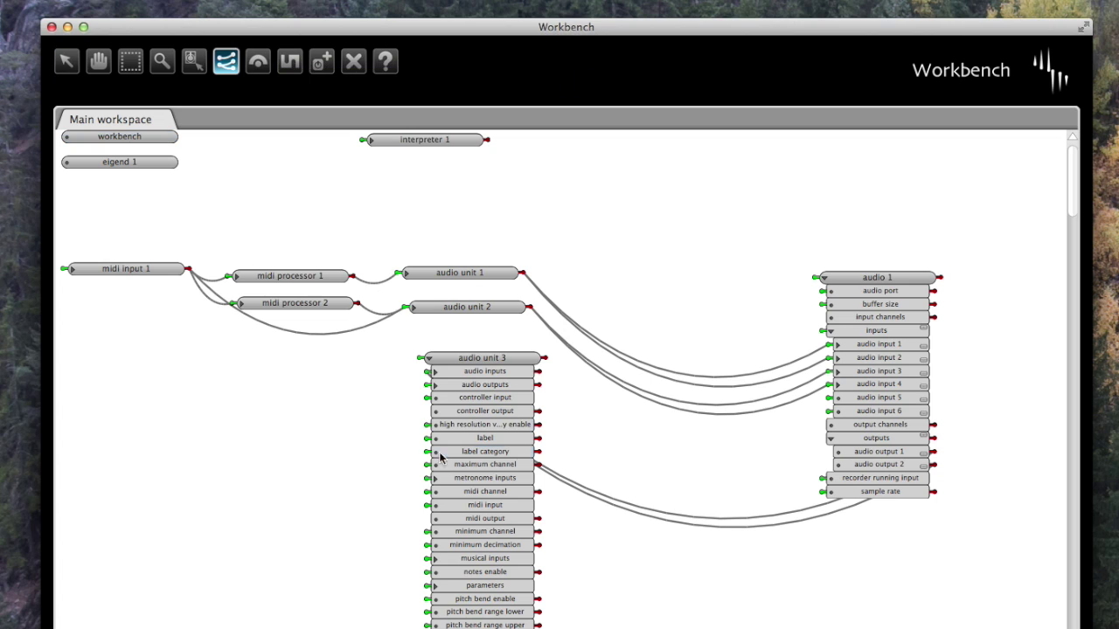
left_click(66, 61)
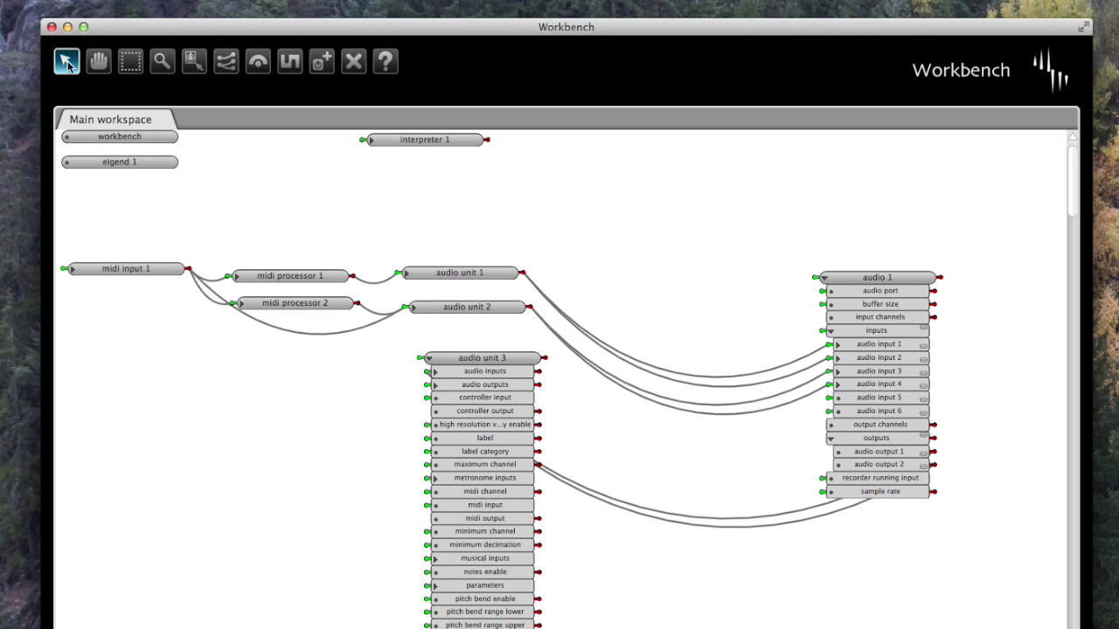
Step: Connect audio unit 3's left output to audio input 5 and right output to audio input 6
left_click(437, 385)
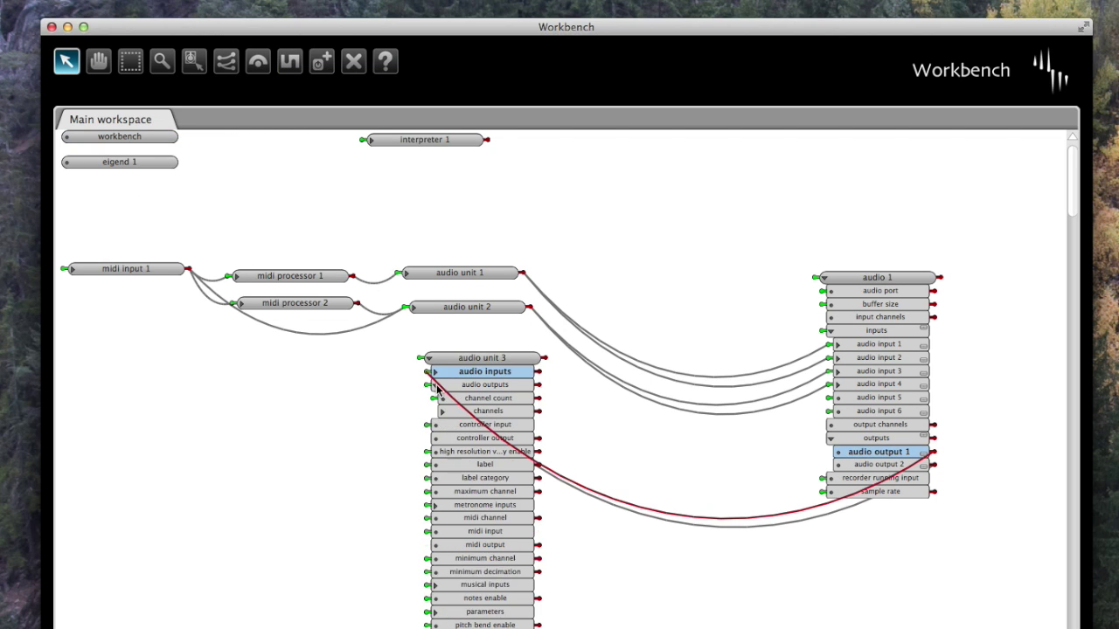
left_click(443, 411)
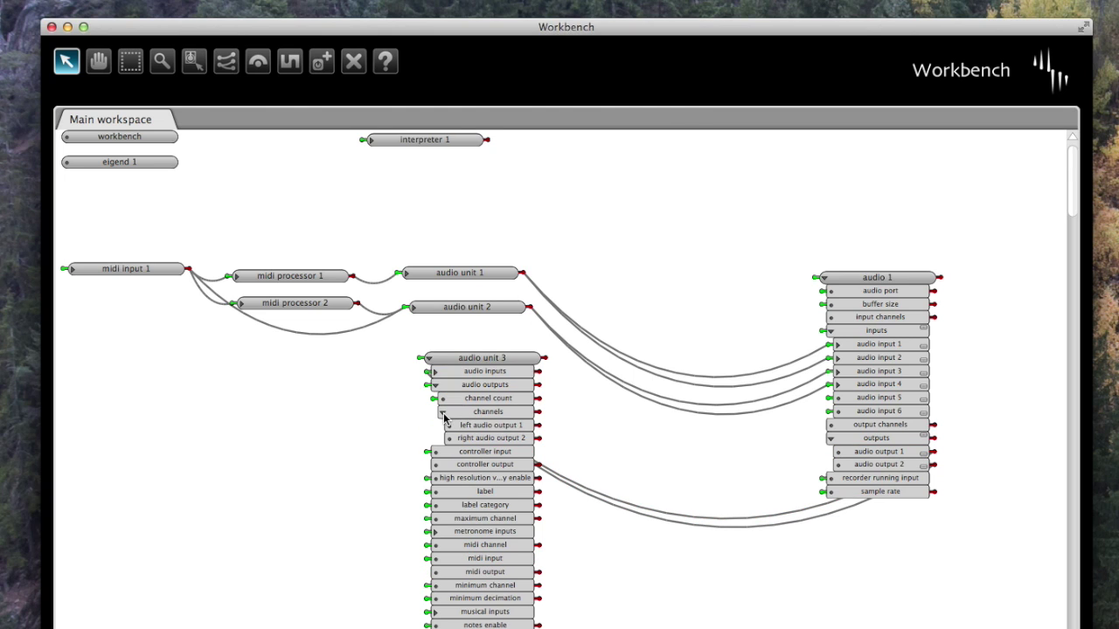
left_click(225, 60)
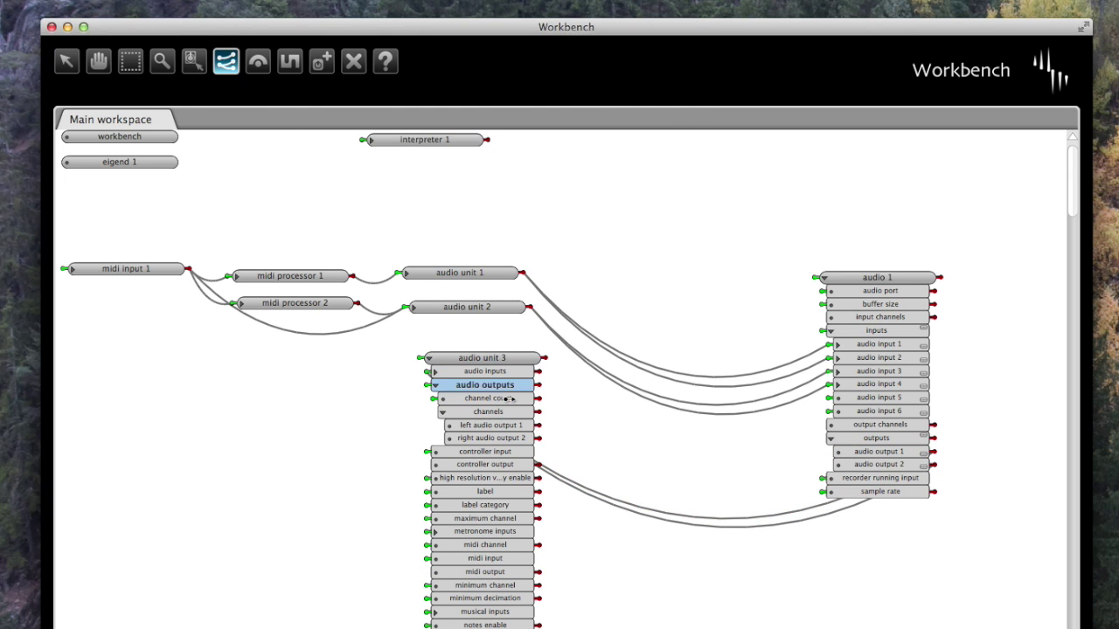
left_click_drag(540, 425, 830, 398)
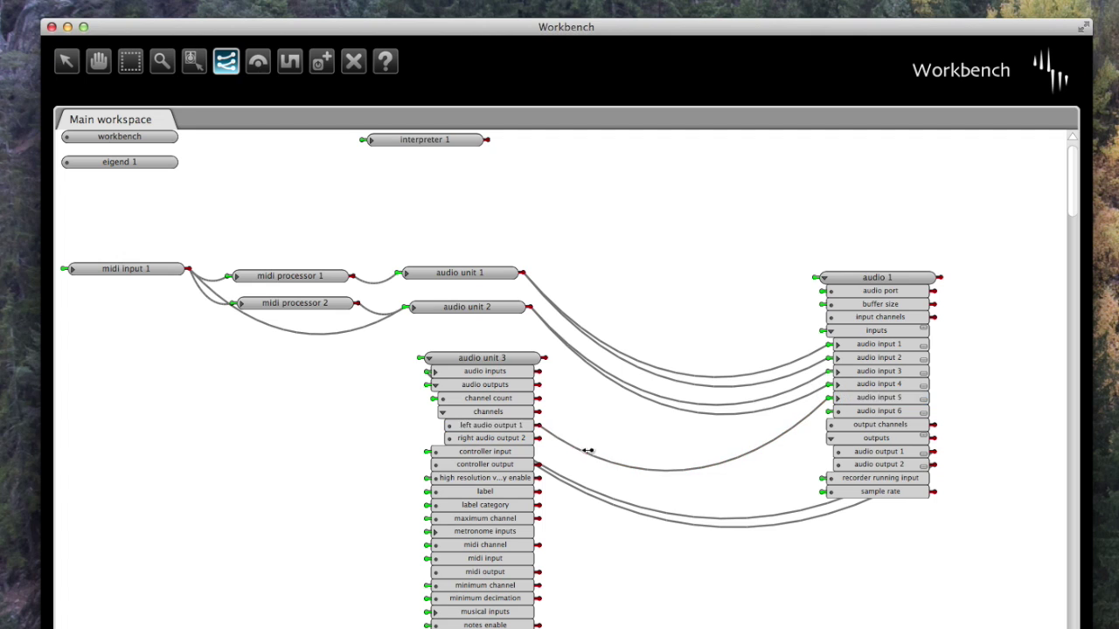
left_click_drag(533, 440, 876, 411)
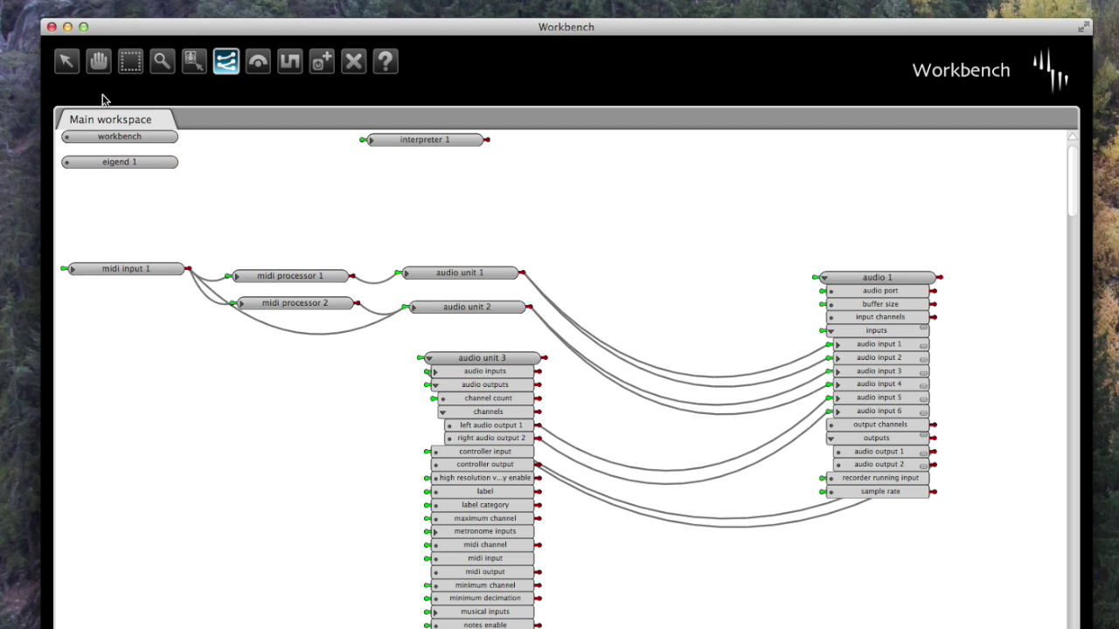
left_click(203, 27)
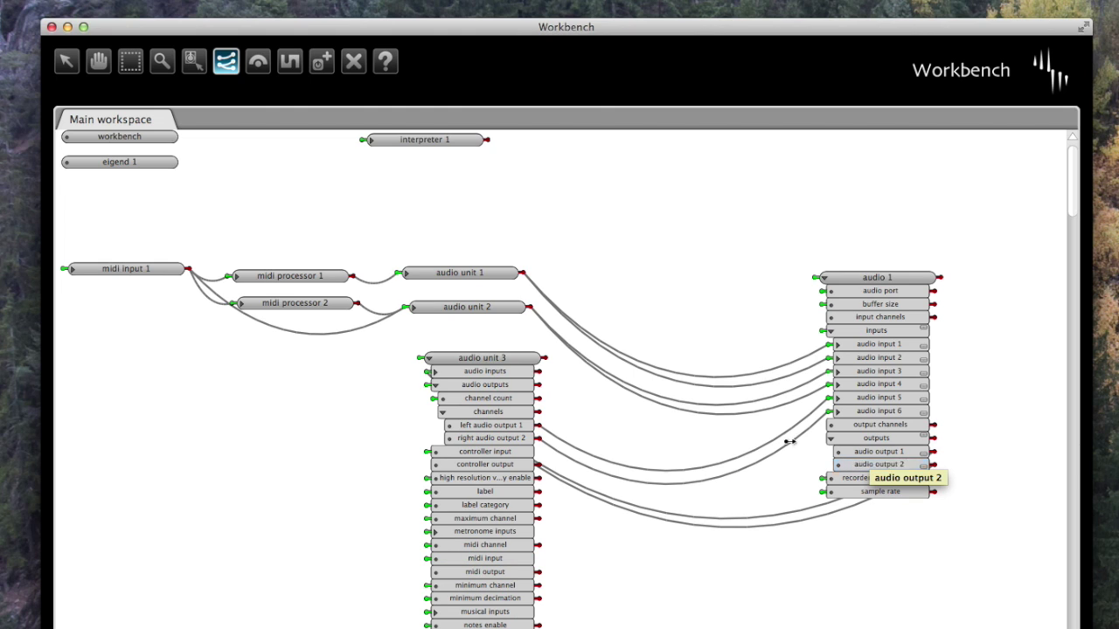
key("i")
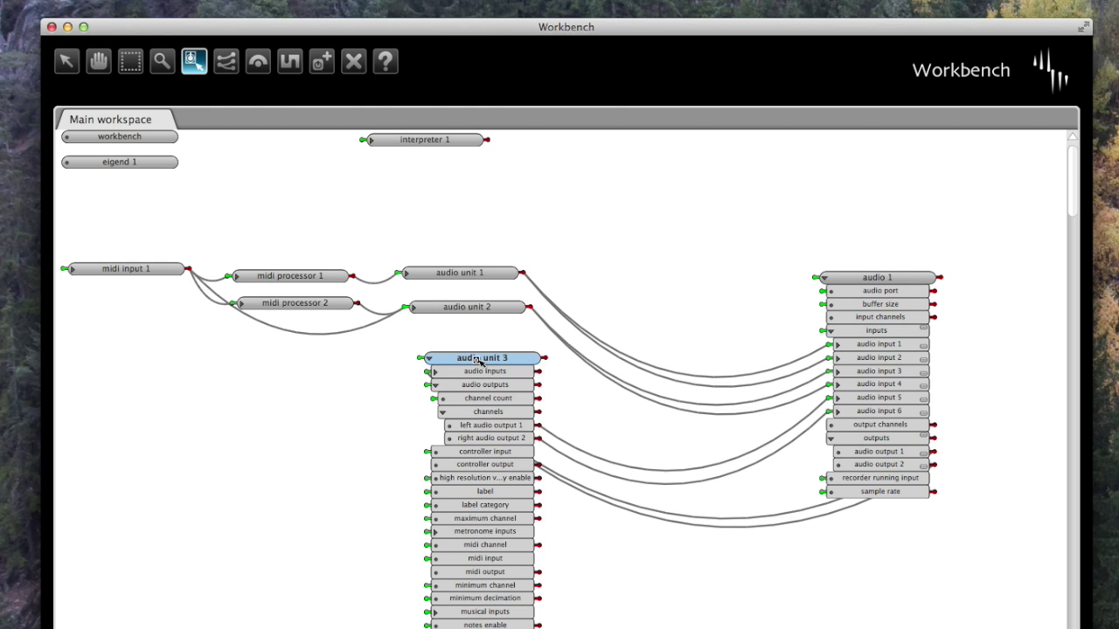
left_click(479, 360)
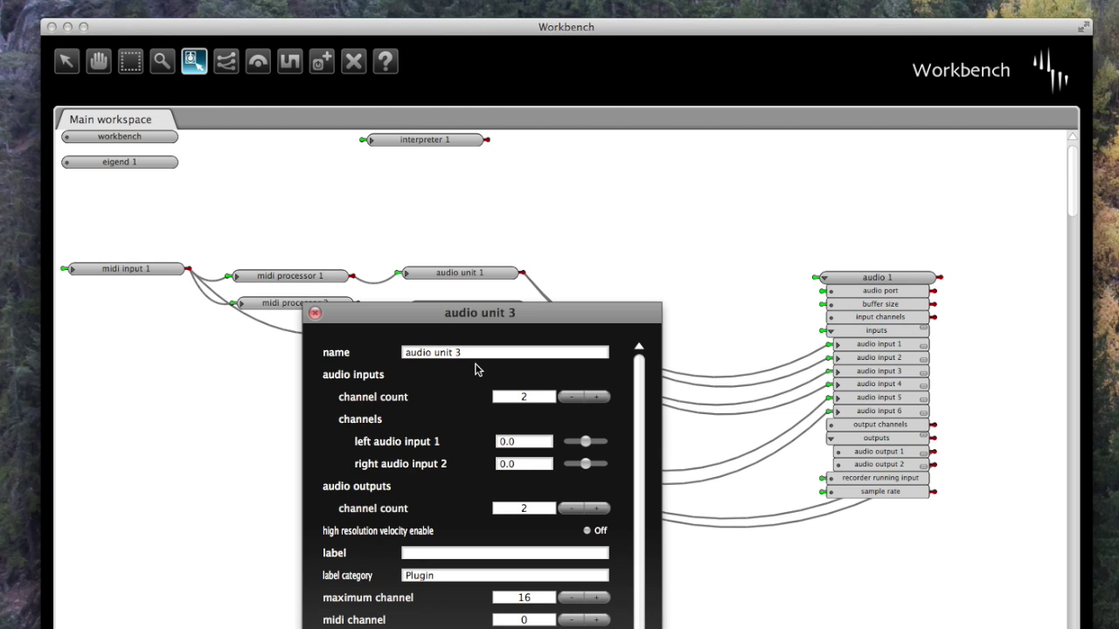
left_click_drag(465, 314, 471, 135)
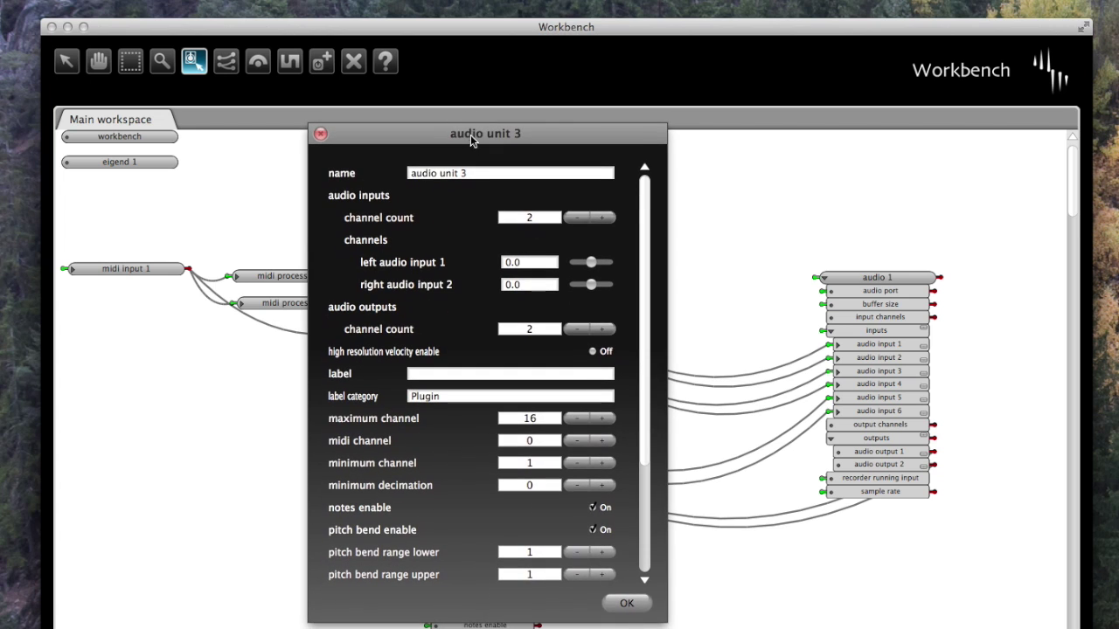
left_click_drag(647, 436, 648, 554)
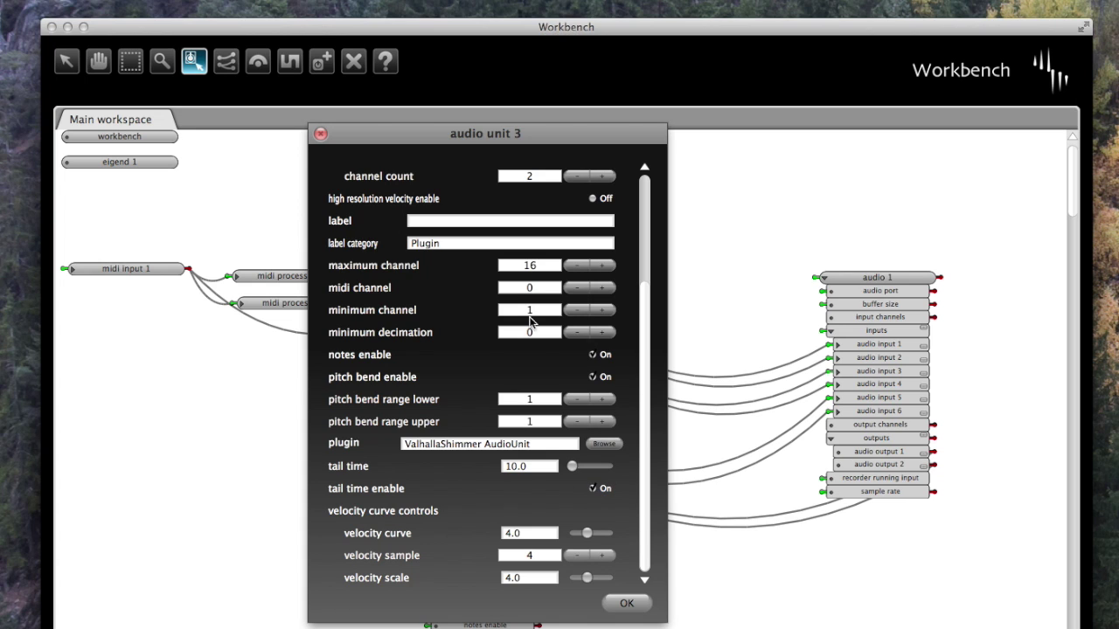
left_click(321, 134)
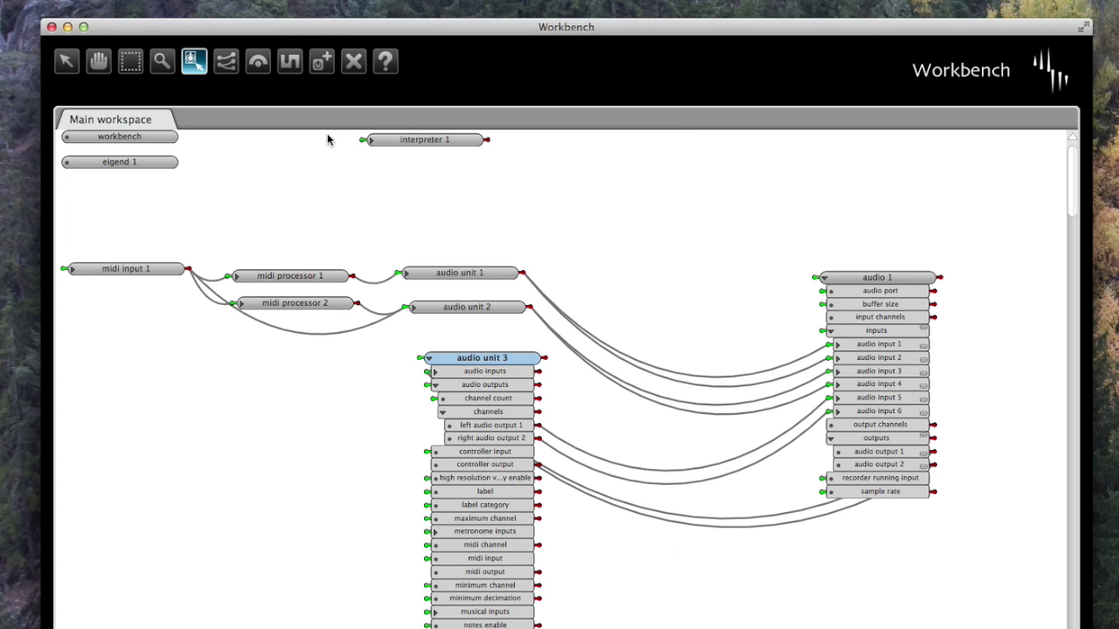
left_click(66, 60)
Step: Collapse audio unit 3 to its title, slide it right toward audio 1, and expand midi input 1's ports
left_click(427, 358)
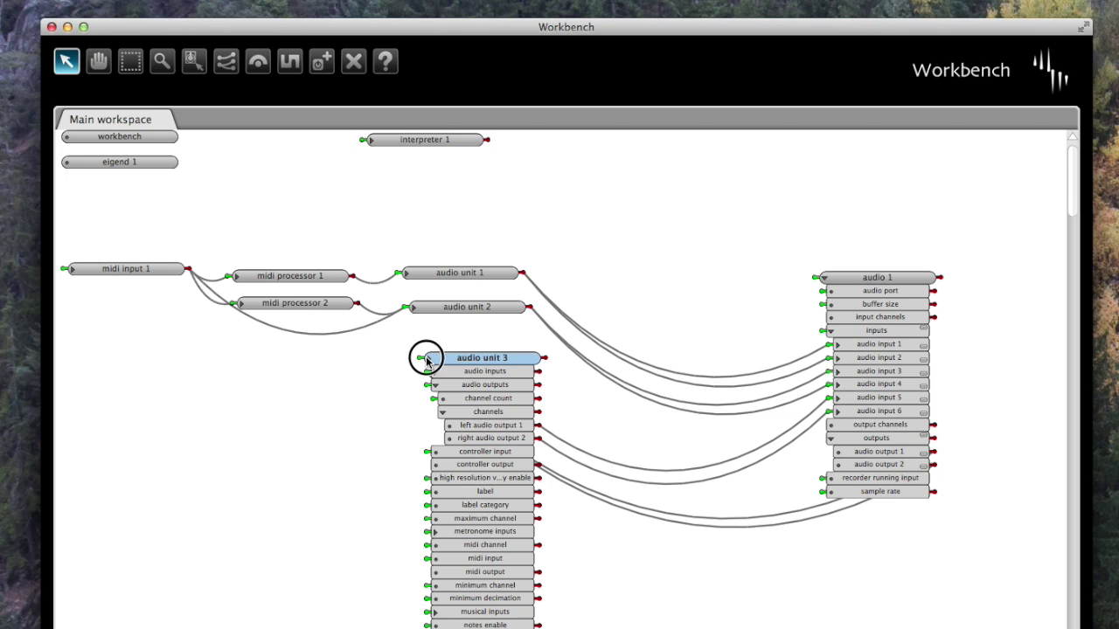
left_click(427, 359)
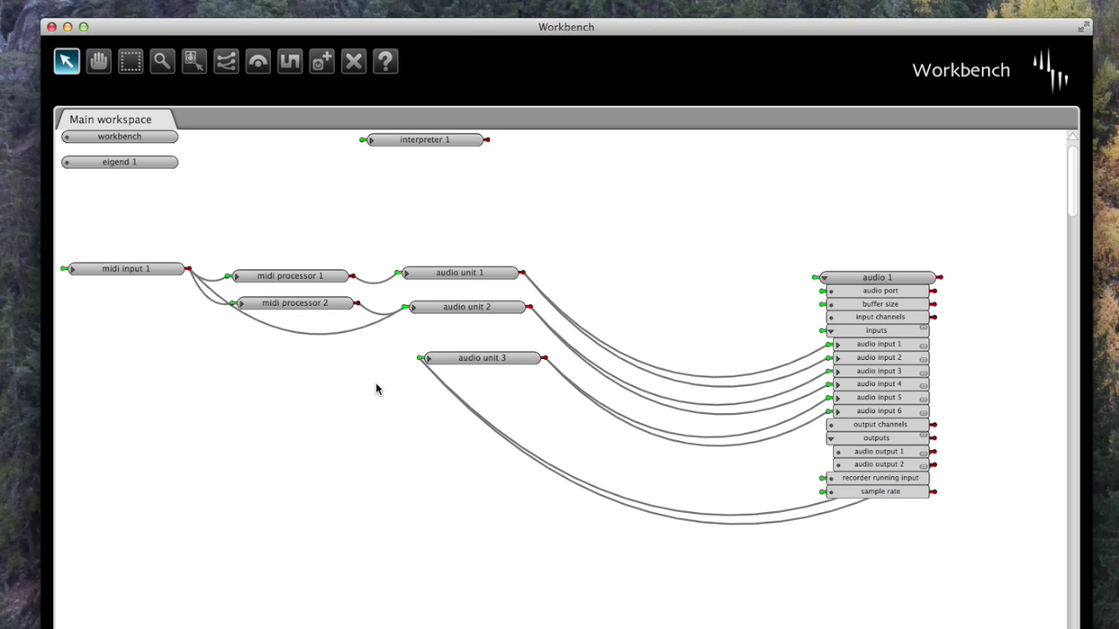
left_click(104, 64)
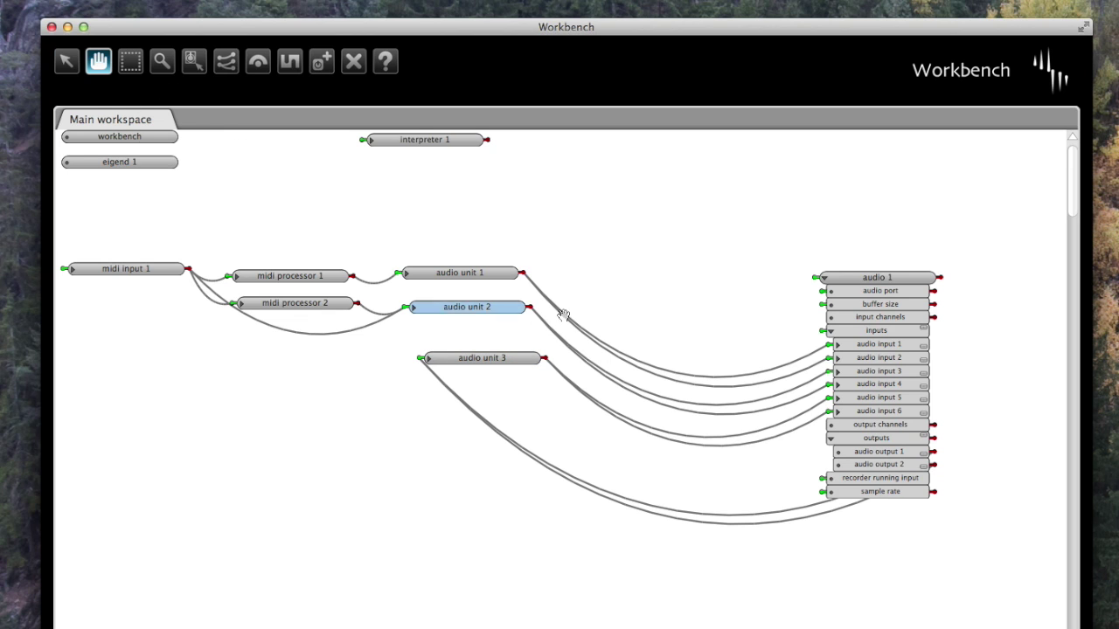
left_click_drag(498, 359, 664, 361)
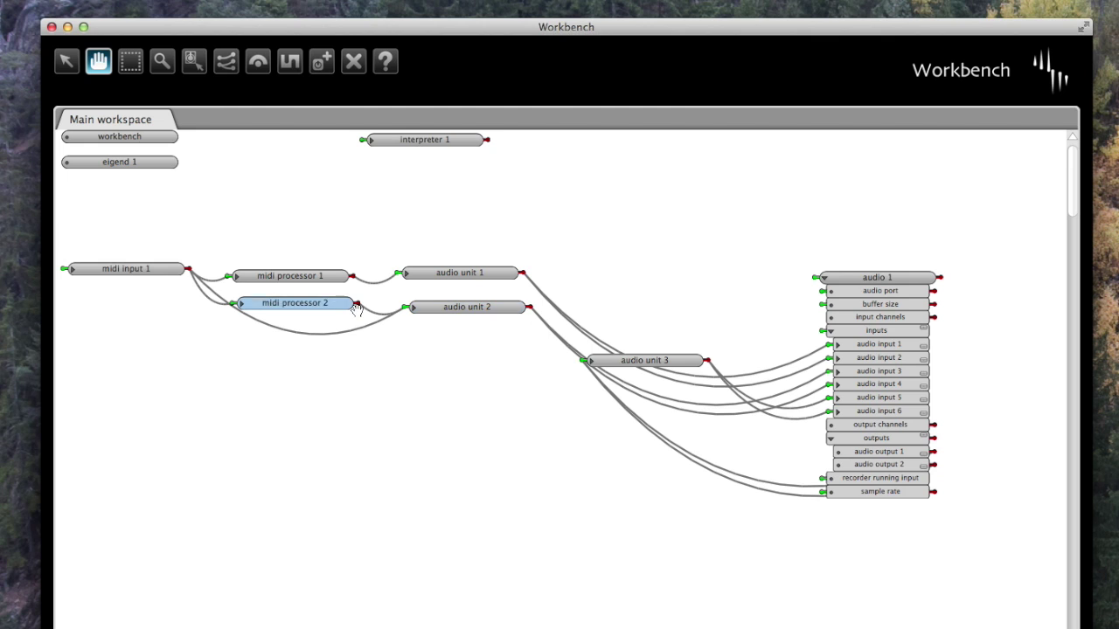
left_click(71, 269)
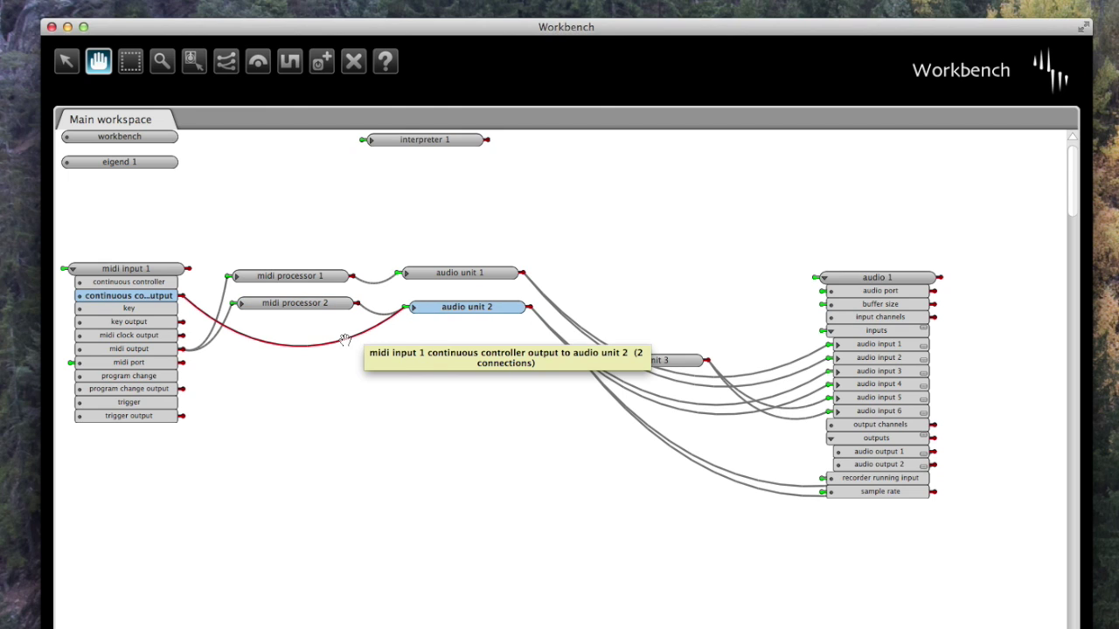
left_click(358, 62)
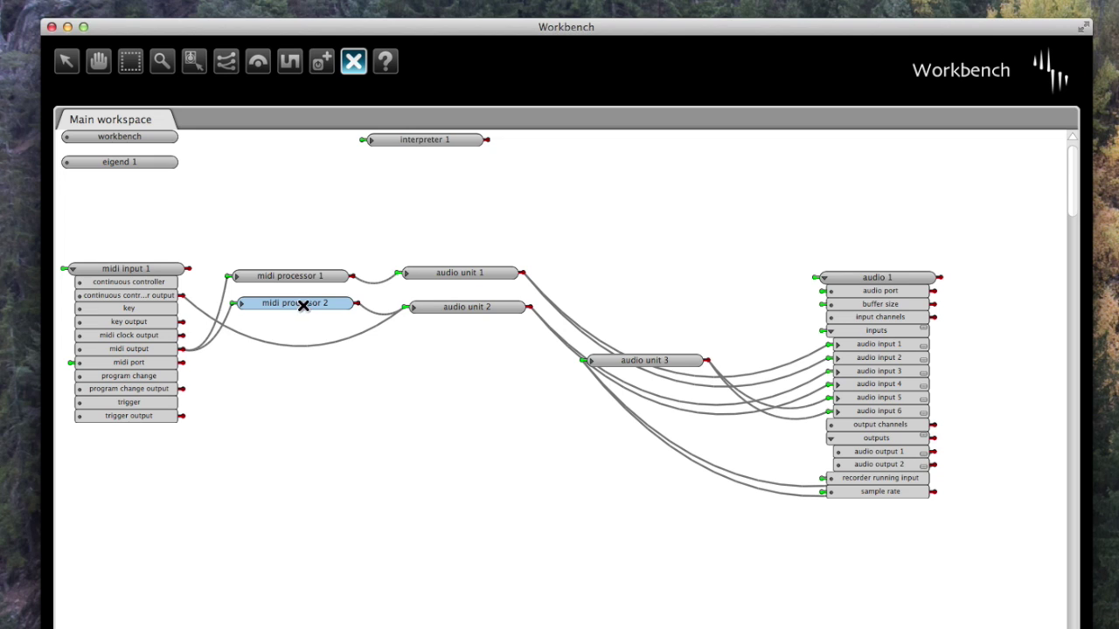
Step: Delete midi processor 2 and the controller wires from midi input 1 to audio unit 2, then collapse midi input 1
left_click(295, 303)
left_click(363, 350)
left_click(299, 348)
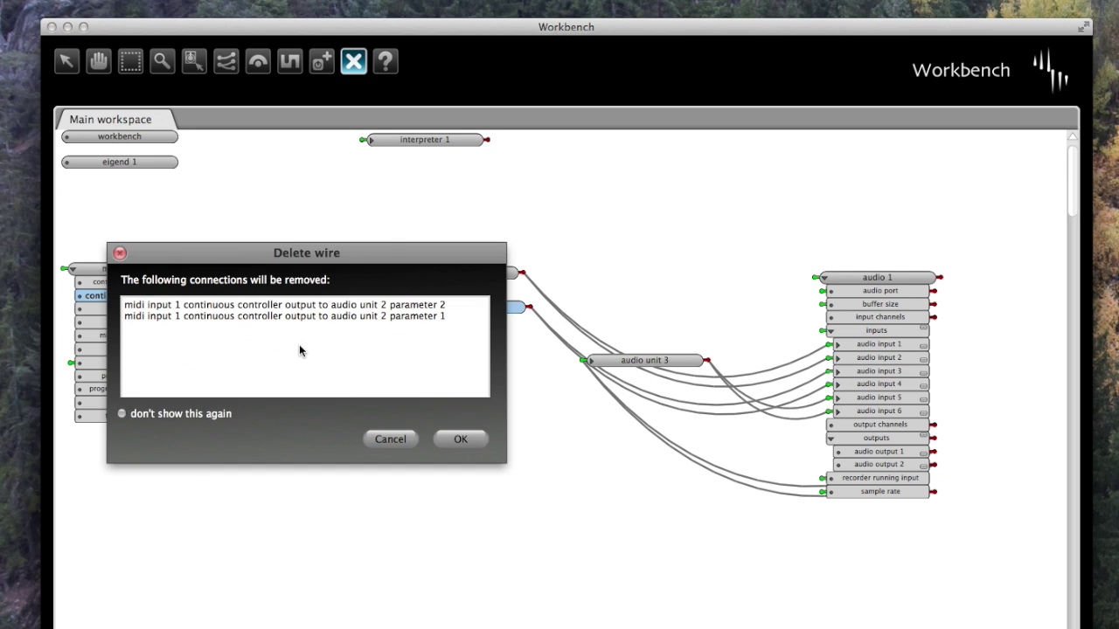
left_click(453, 436)
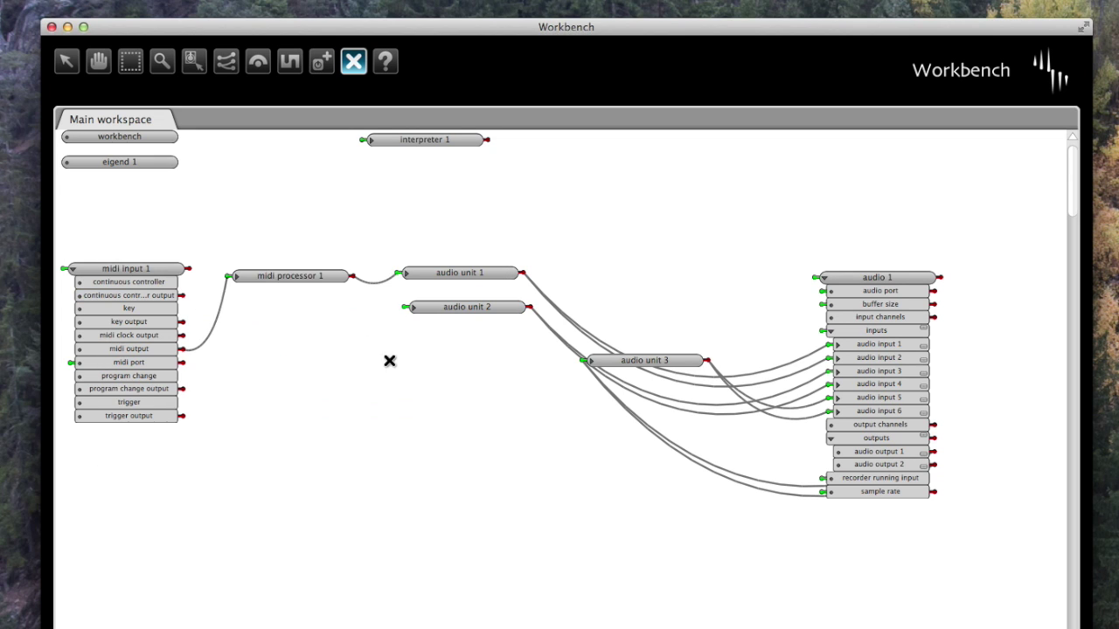
left_click(69, 60)
left_click(74, 272)
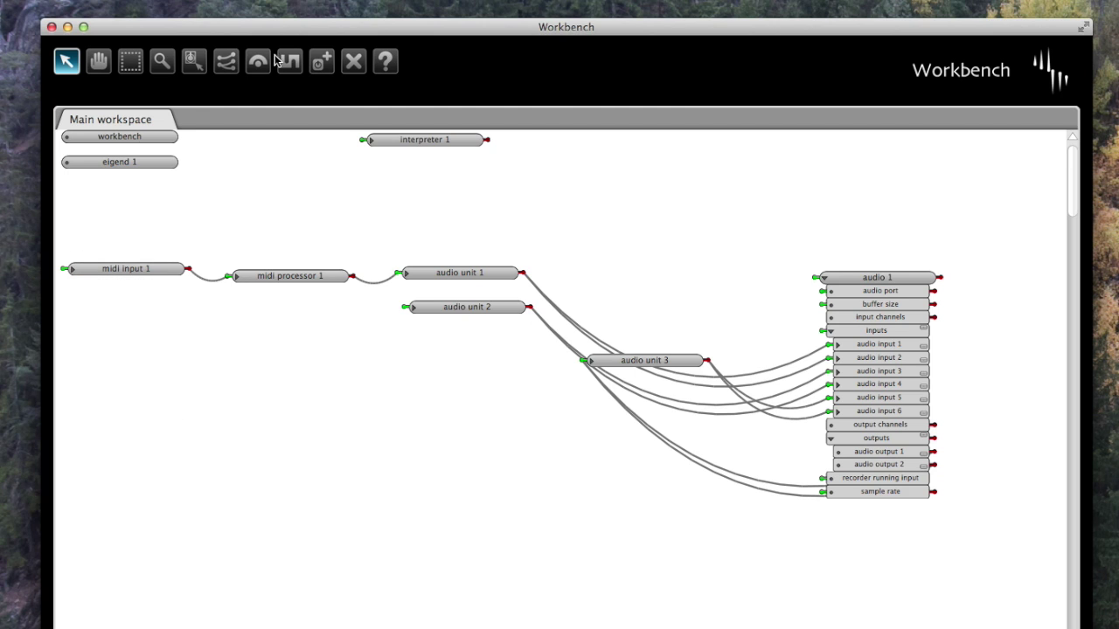
Step: Create a Midi Input agent, midi input 2, from the Available agents list
left_click(321, 61)
left_click(137, 280)
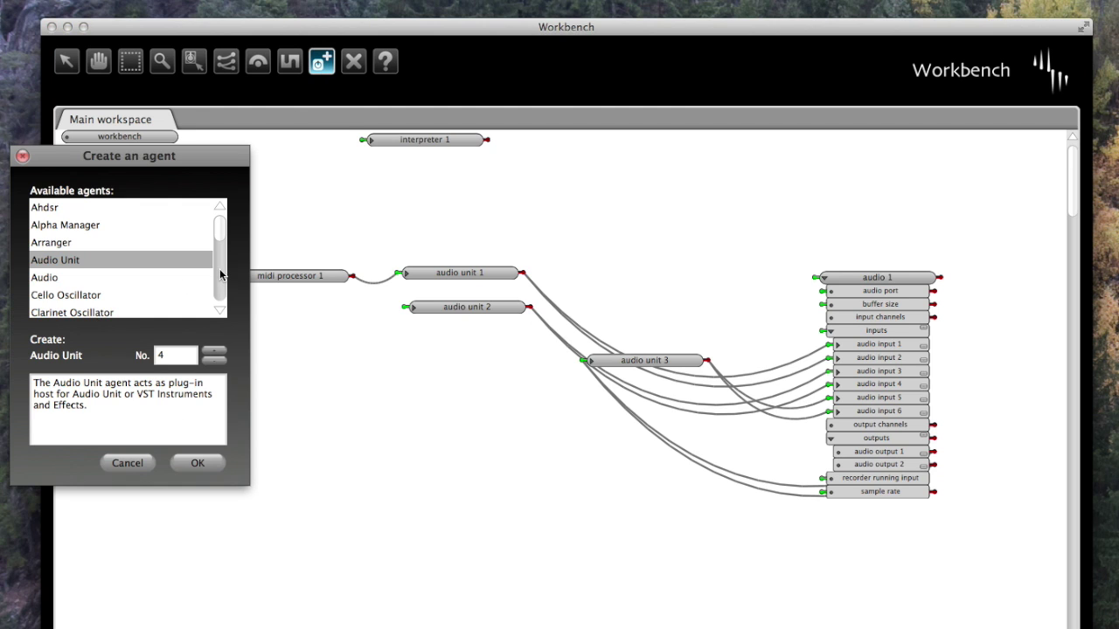
left_click_drag(219, 242, 220, 262)
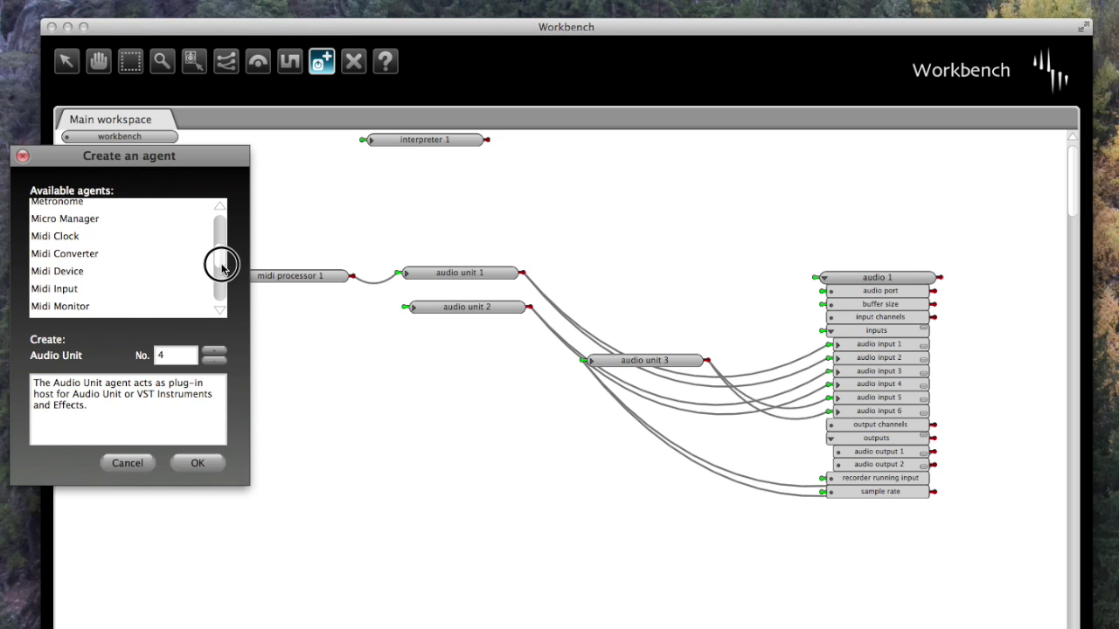
left_click(105, 289)
left_click(194, 468)
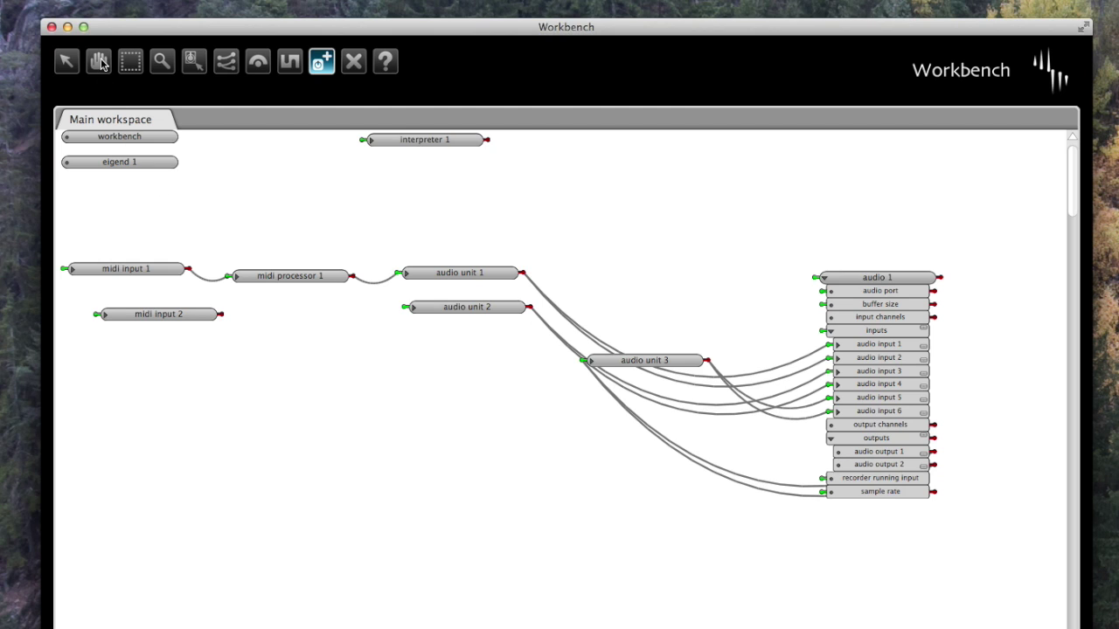
Step: Delete midi processor 1 from the patch
left_click(353, 61)
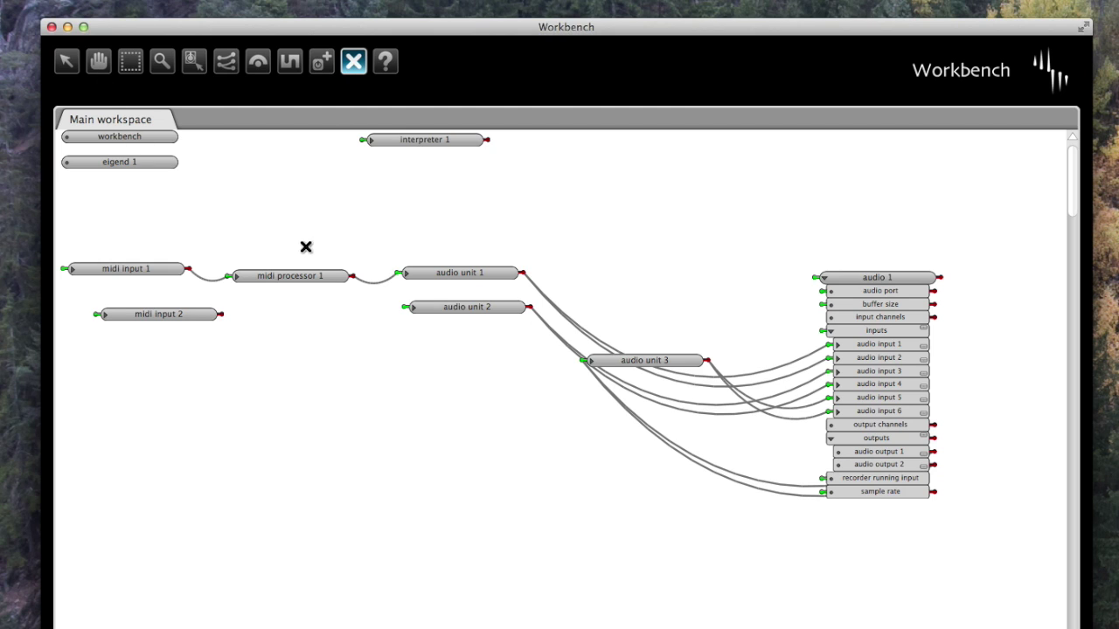
left_click(293, 276)
left_click(353, 329)
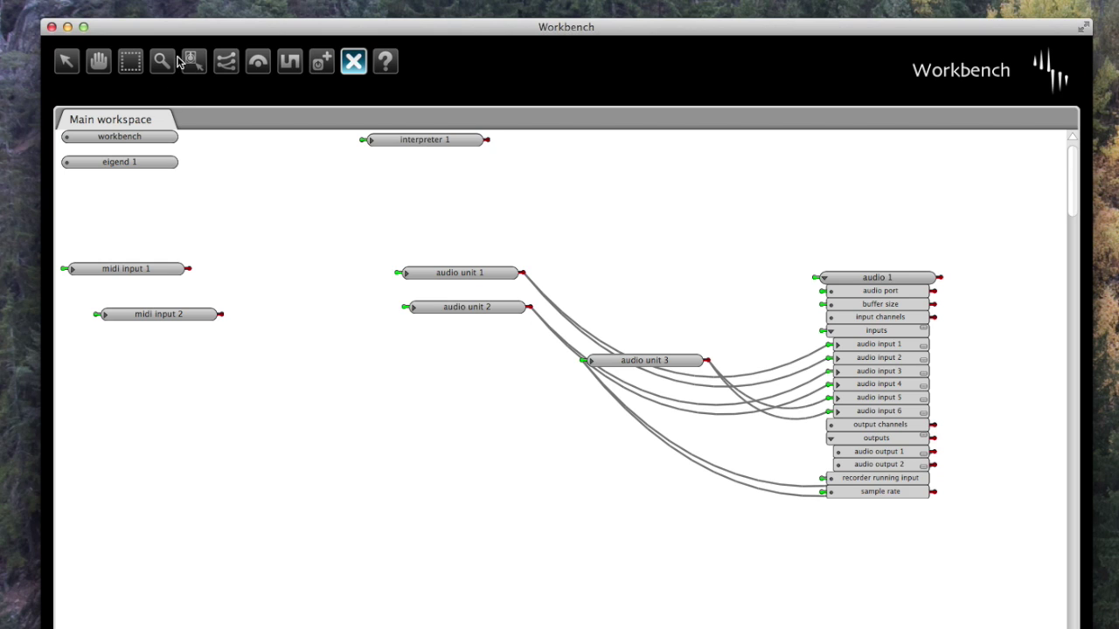
Step: Wire midi input 1 into audio unit 1 and midi input 2 into audio unit 2
left_click(227, 63)
left_click_drag(187, 268, 399, 273)
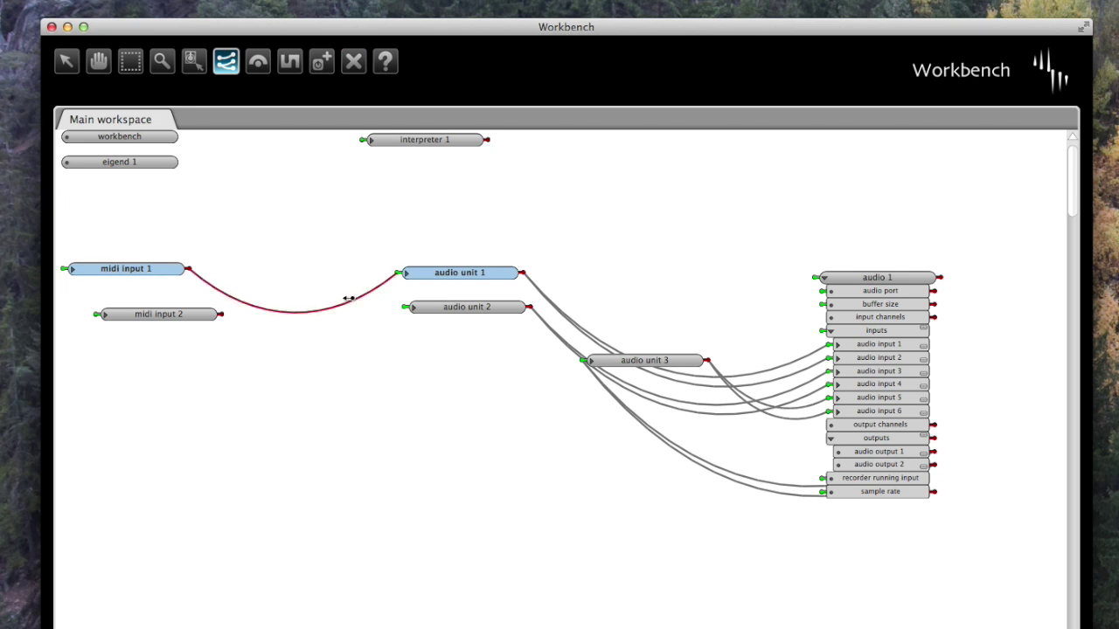
left_click_drag(220, 315, 409, 315)
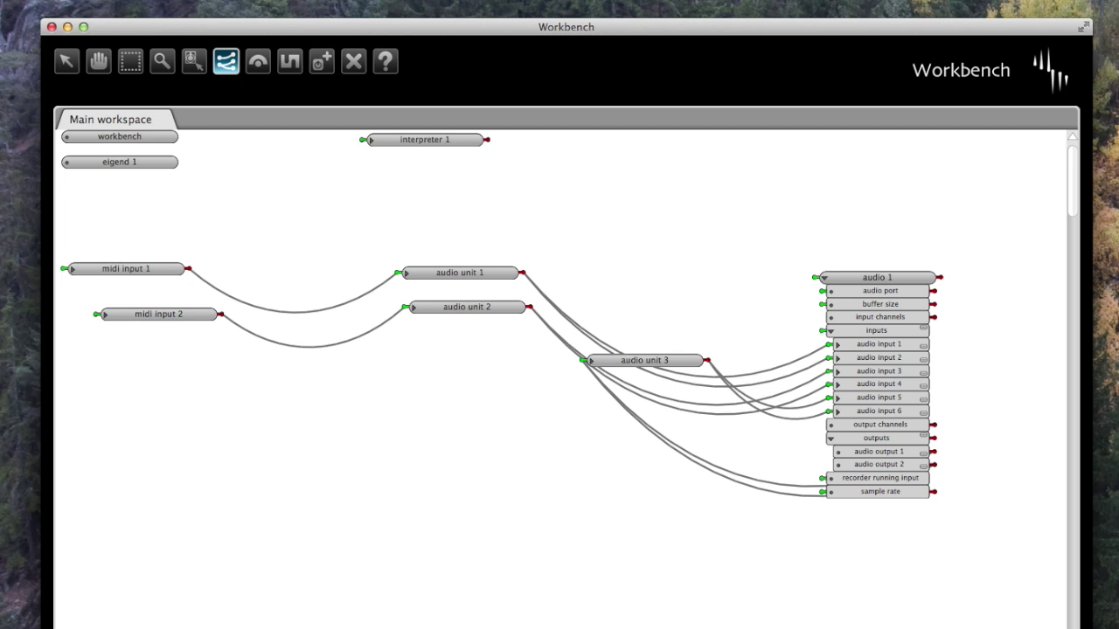
key("super+Tab")
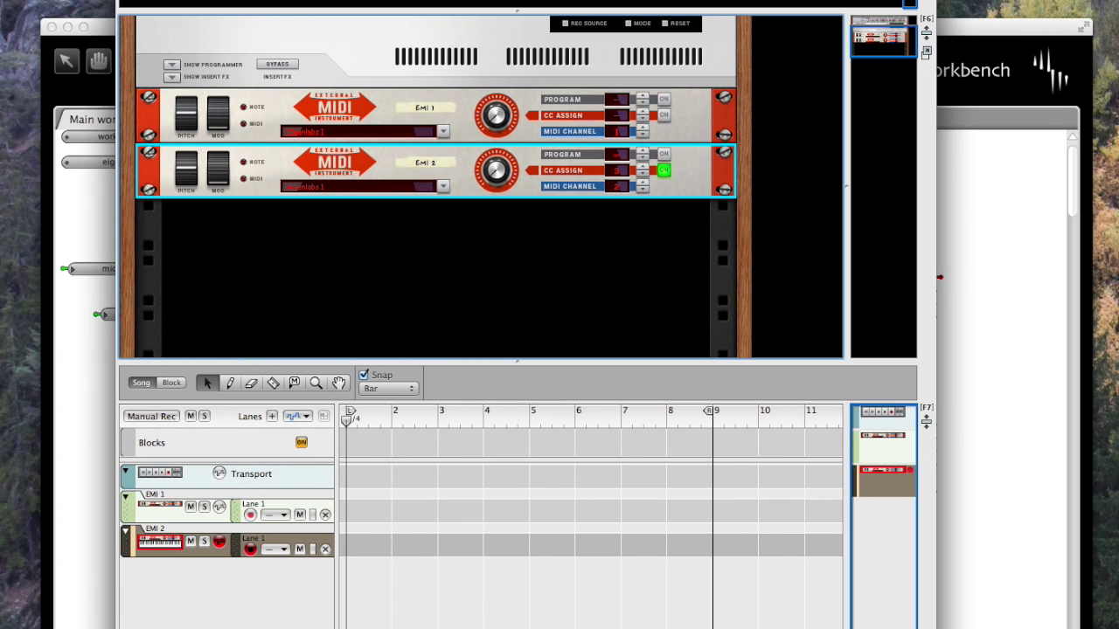
Step: Set EMI 2's MIDI output port to Eigenlabs 2
scroll(322, 193, "up", 1)
scroll(322, 192, "up", 1)
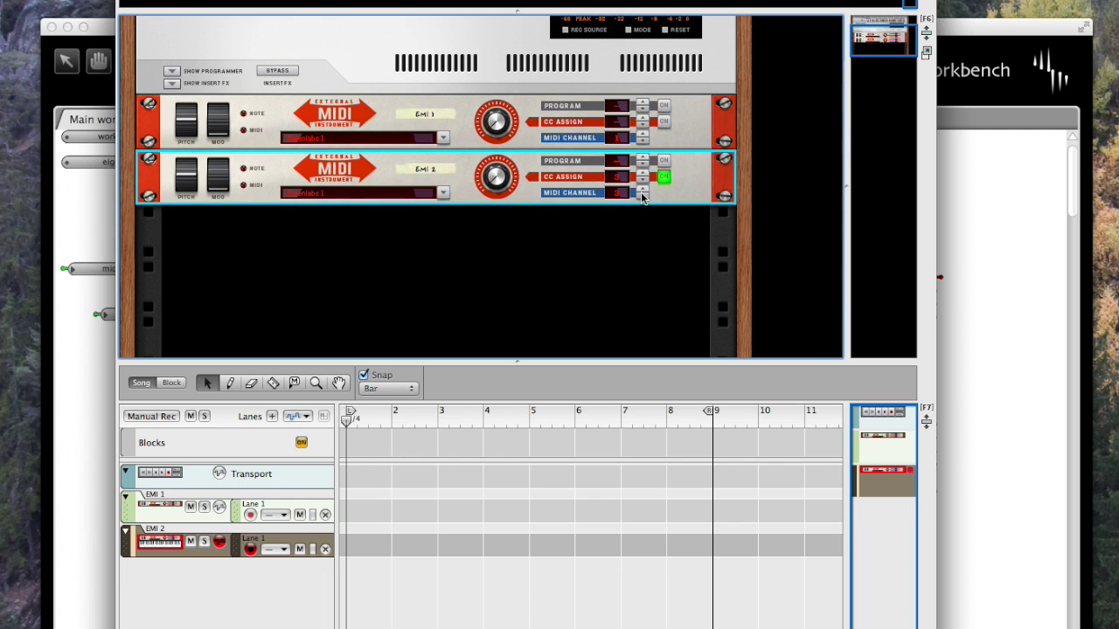
left_click(448, 193)
left_click(355, 206)
Step: Reposition the Reason window so Workbench is partly visible
left_click_drag(353, 0, 510, 59)
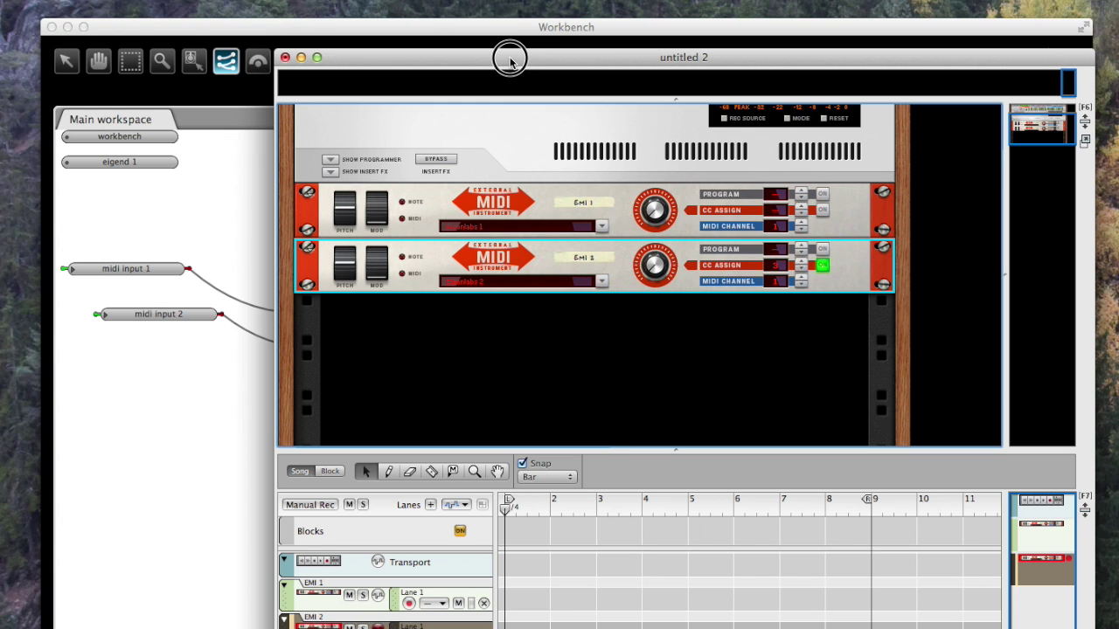
left_click_drag(510, 59, 444, 86)
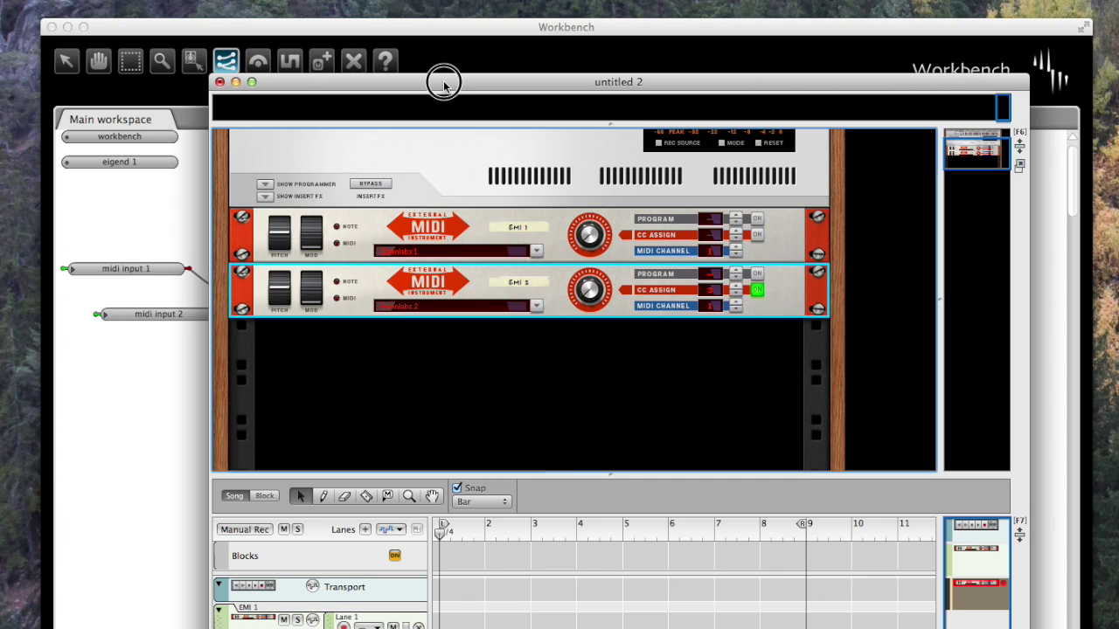
left_click_drag(445, 85, 430, 81)
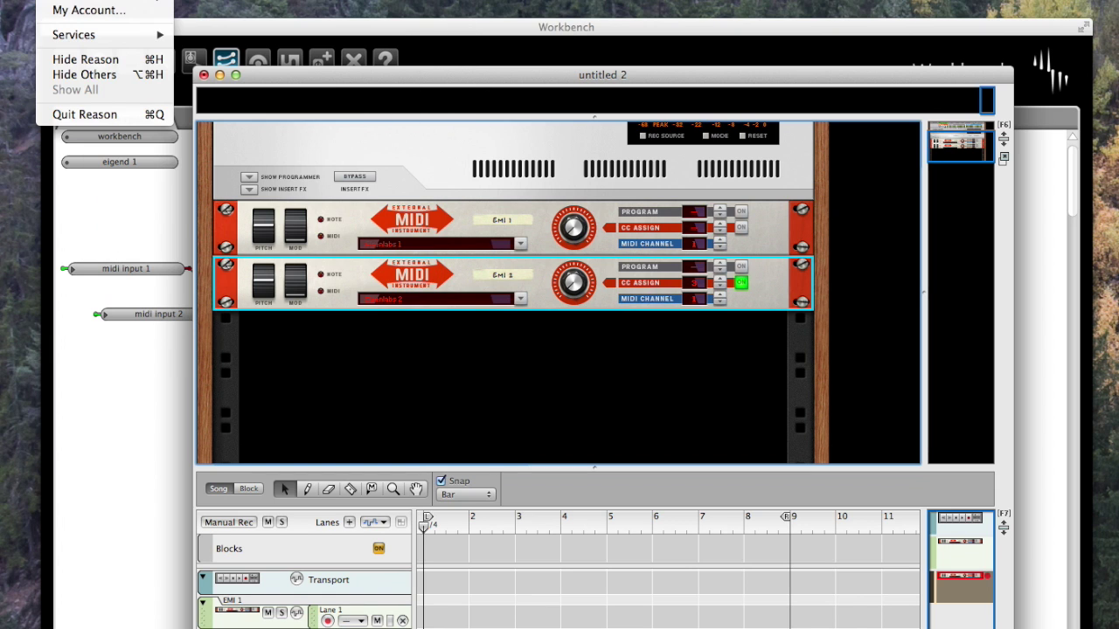
Step: Set Reason's MIDI Clock Output to Eigenlabs 1 in the Sync preferences
key("super+comma")
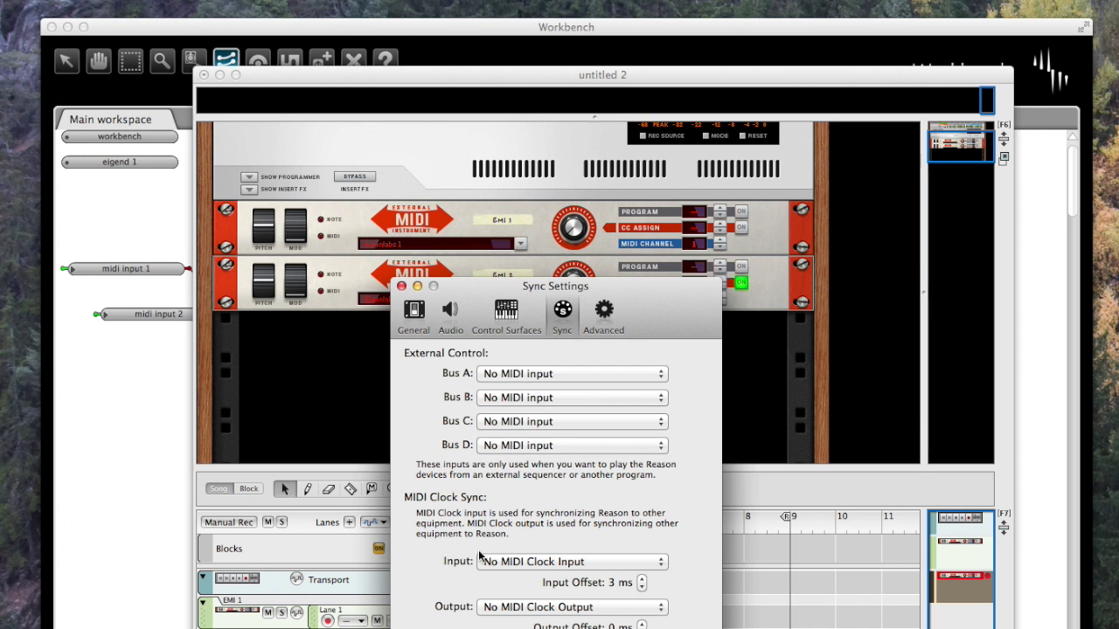
left_click(644, 611)
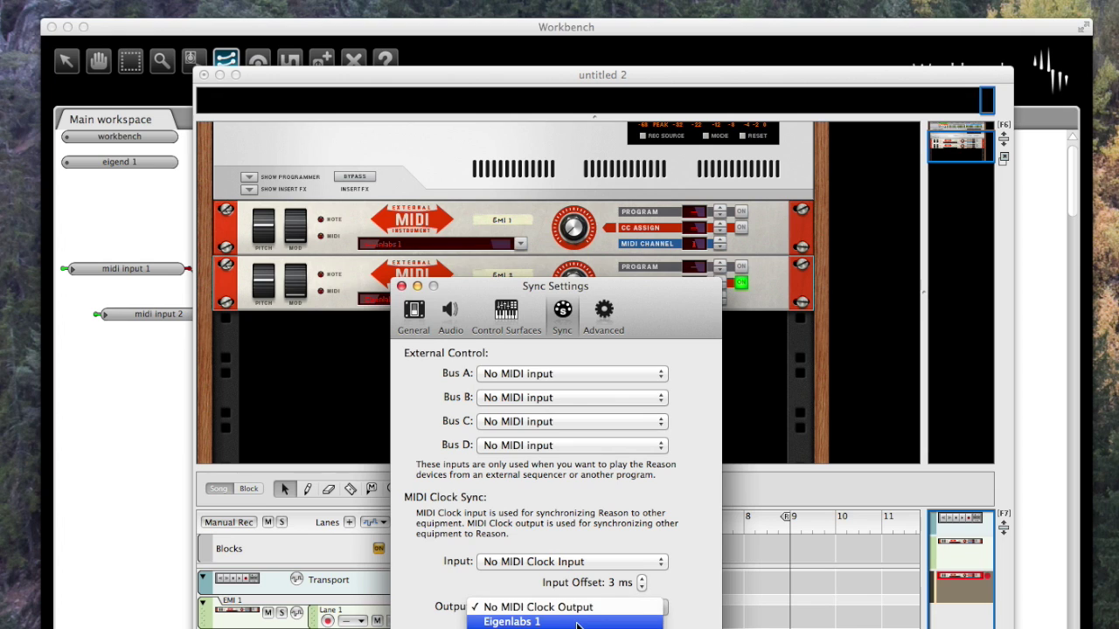
left_click(577, 622)
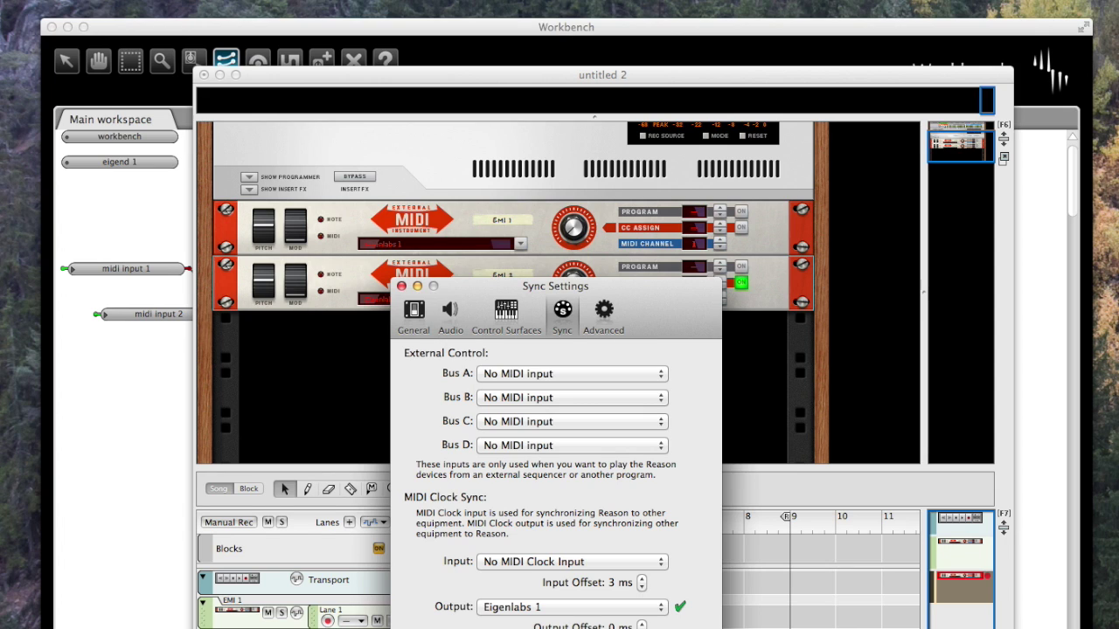
left_click(401, 286)
Step: Turn on Send MIDI Clock under Options > Sync, then hide Reason
left_click(179, 0)
mouse_move(228, 0)
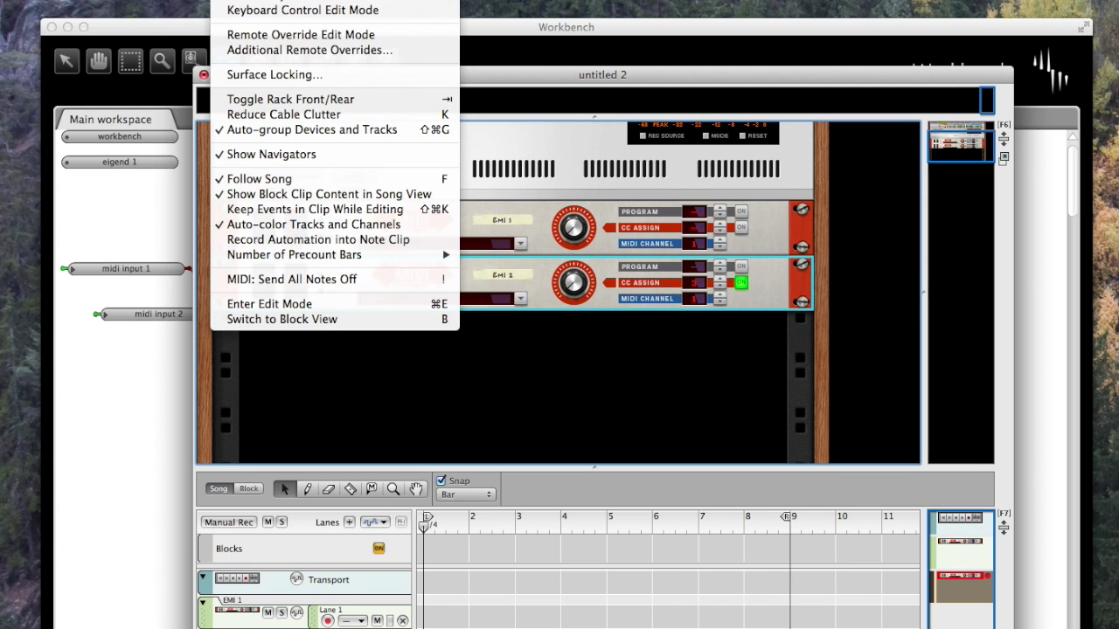
mouse_move(350, 0)
left_click(481, 30)
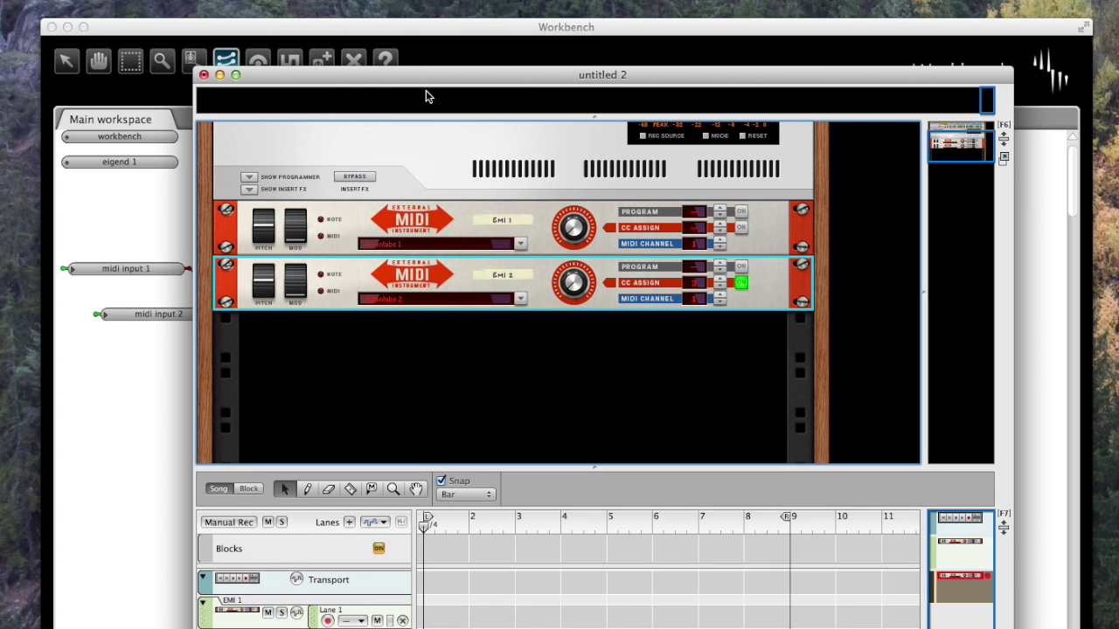
left_click_drag(284, 81, 285, 82)
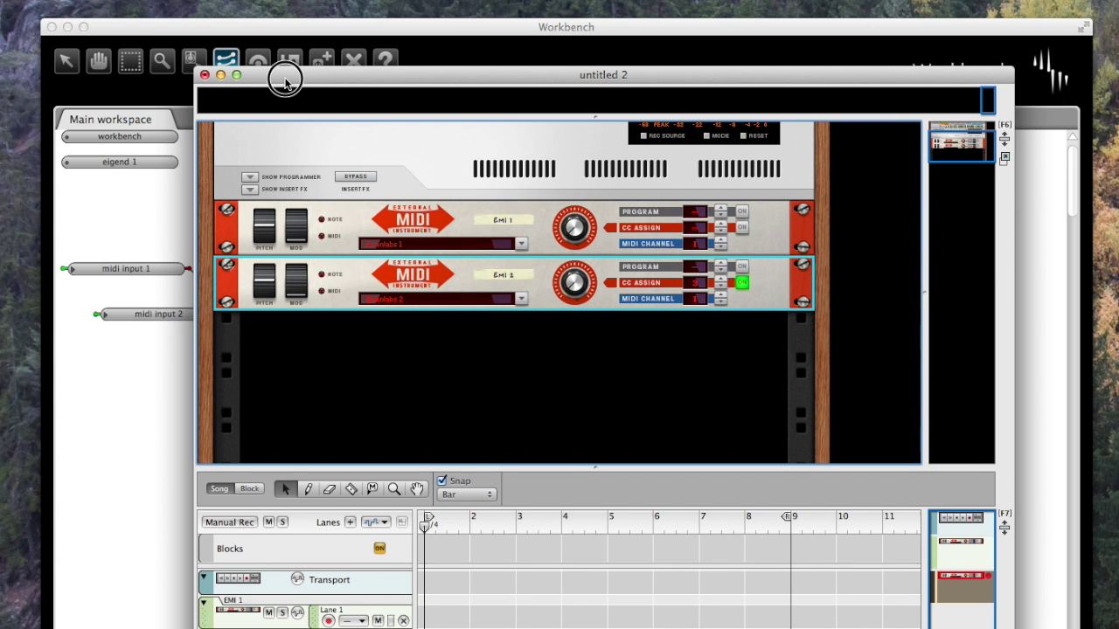
key("super+h")
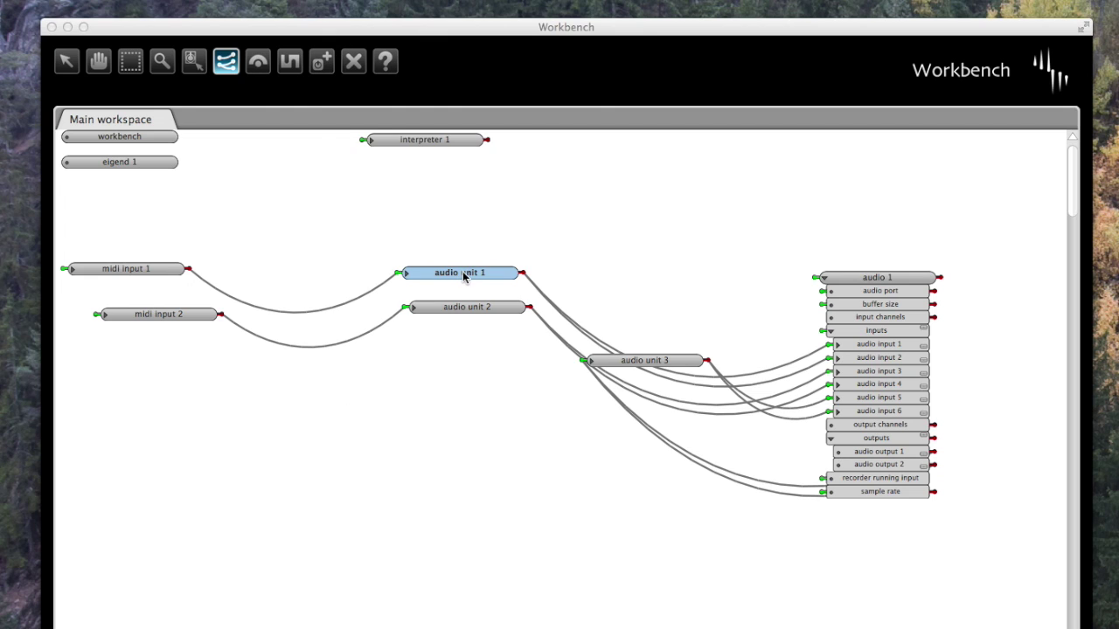
Step: Create a Metronome agent, metronome 1, from the Available agents list
left_click(322, 63)
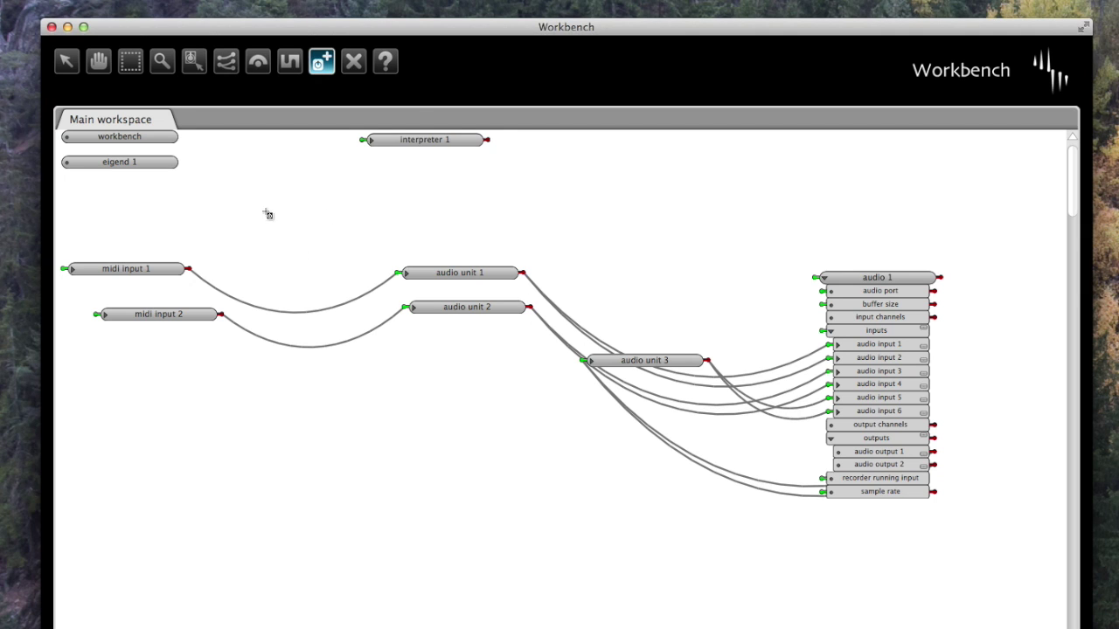
left_click(294, 209)
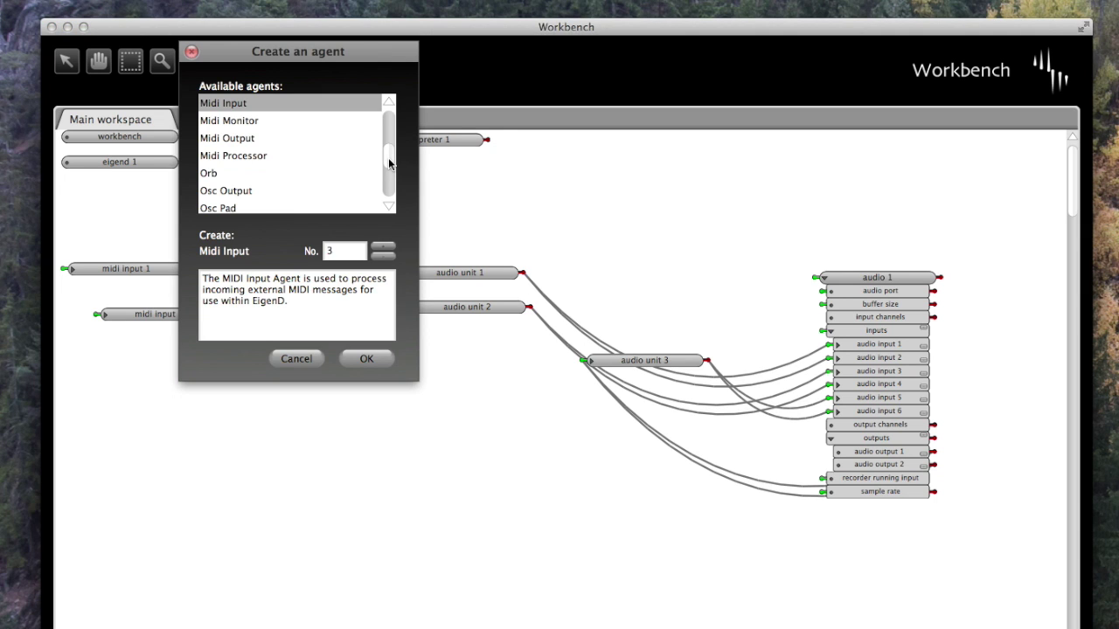
left_click_drag(387, 169, 388, 149)
left_click(291, 122)
left_click(362, 360)
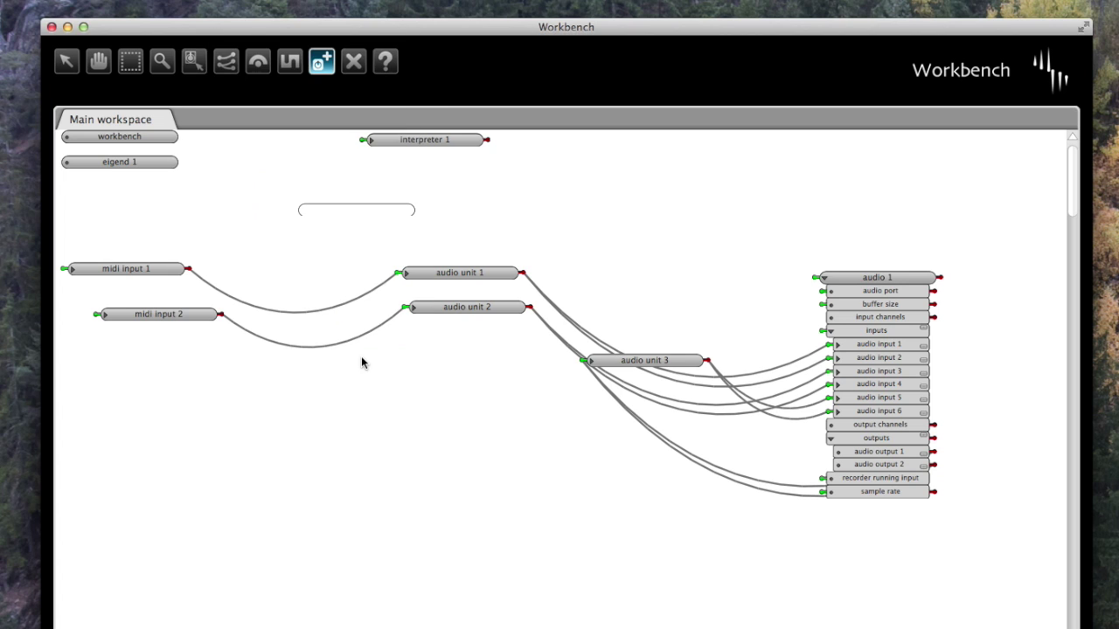
Step: Wire metronome 1 into audio unit 1 and midi input 1 into metronome 1, then inspect metronome 1's settings
left_click(225, 62)
left_click_drag(416, 211, 408, 271)
left_click_drag(184, 270, 301, 213)
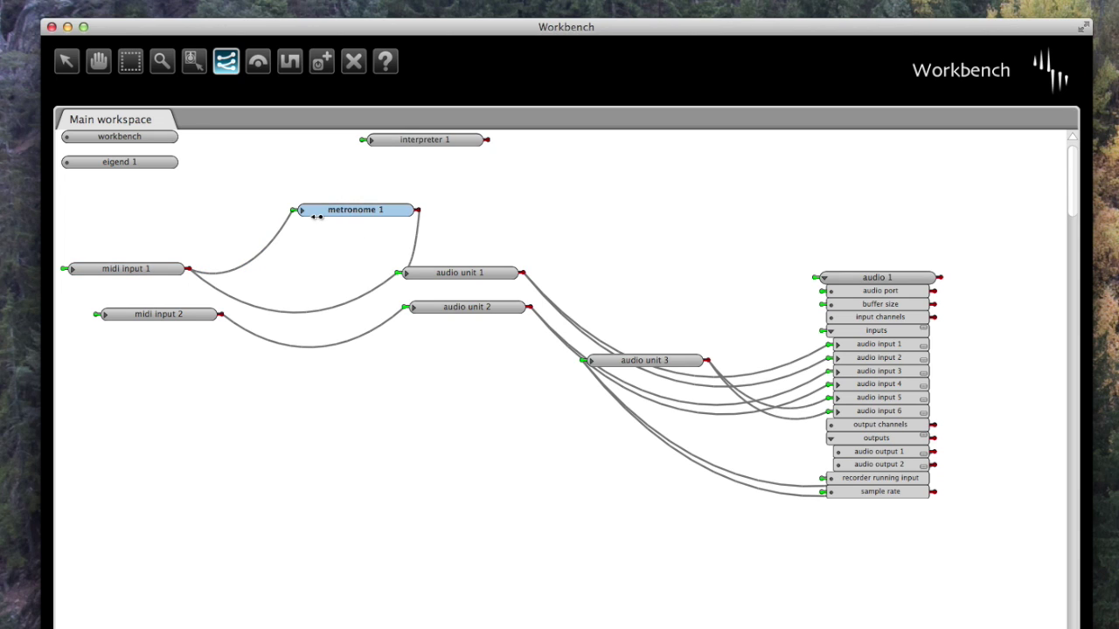
key("i")
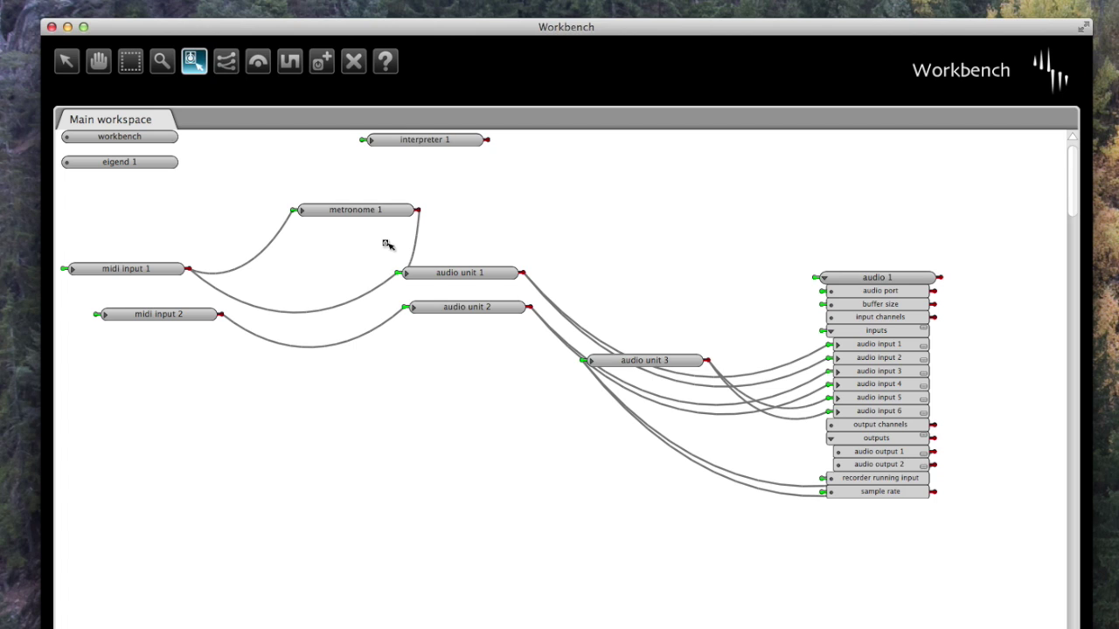
left_click(352, 212)
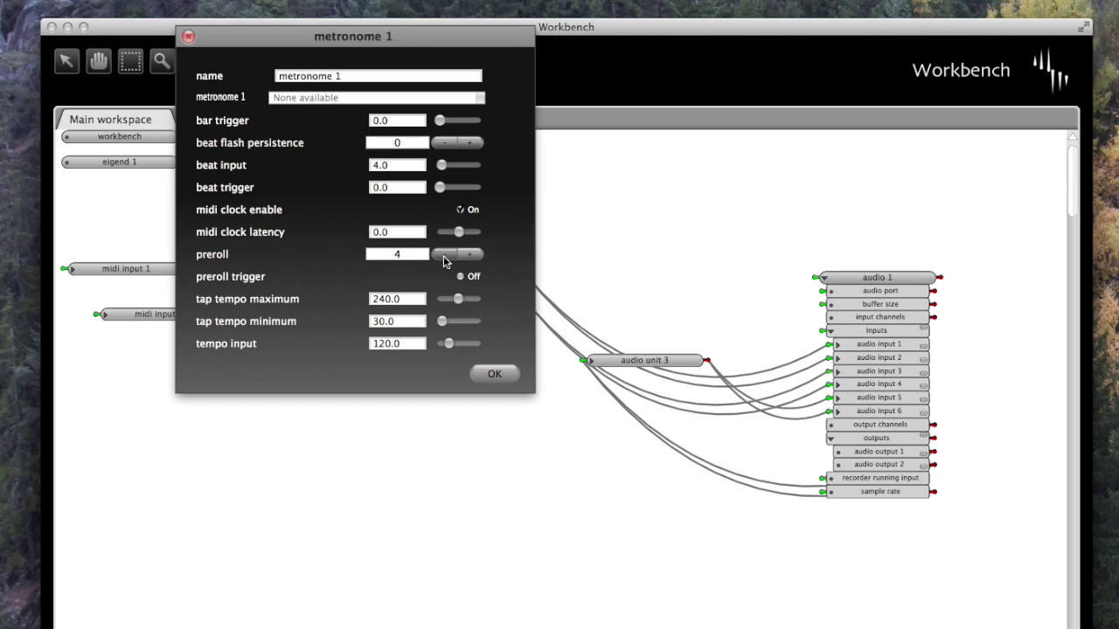
left_click(496, 374)
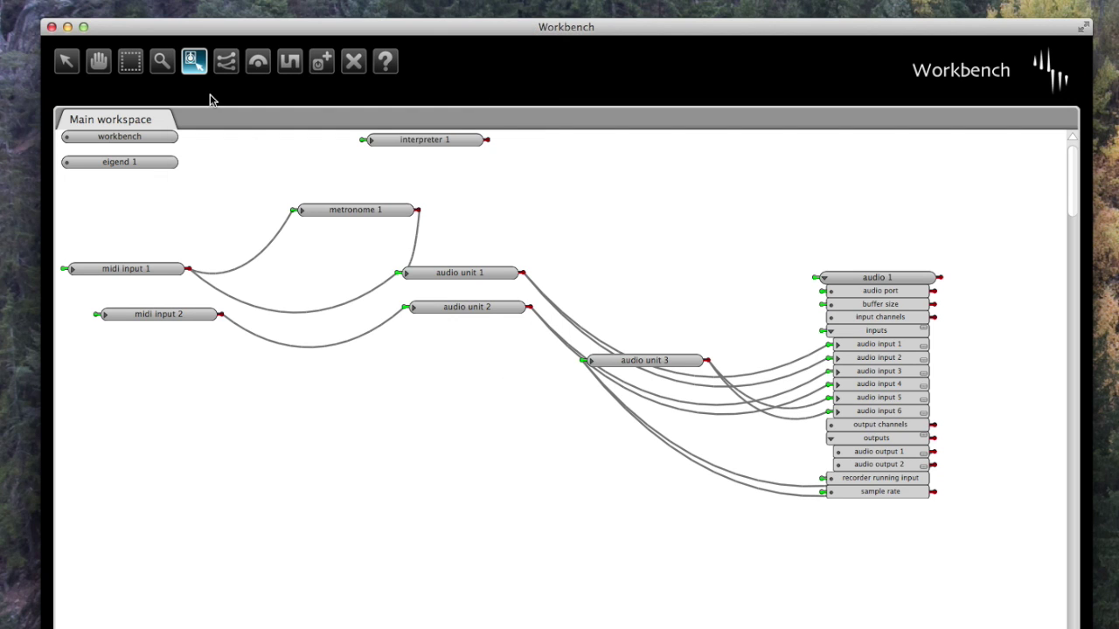
Step: Create metronome 2 and wire it from midi input 1 into audio unit 2
left_click(321, 64)
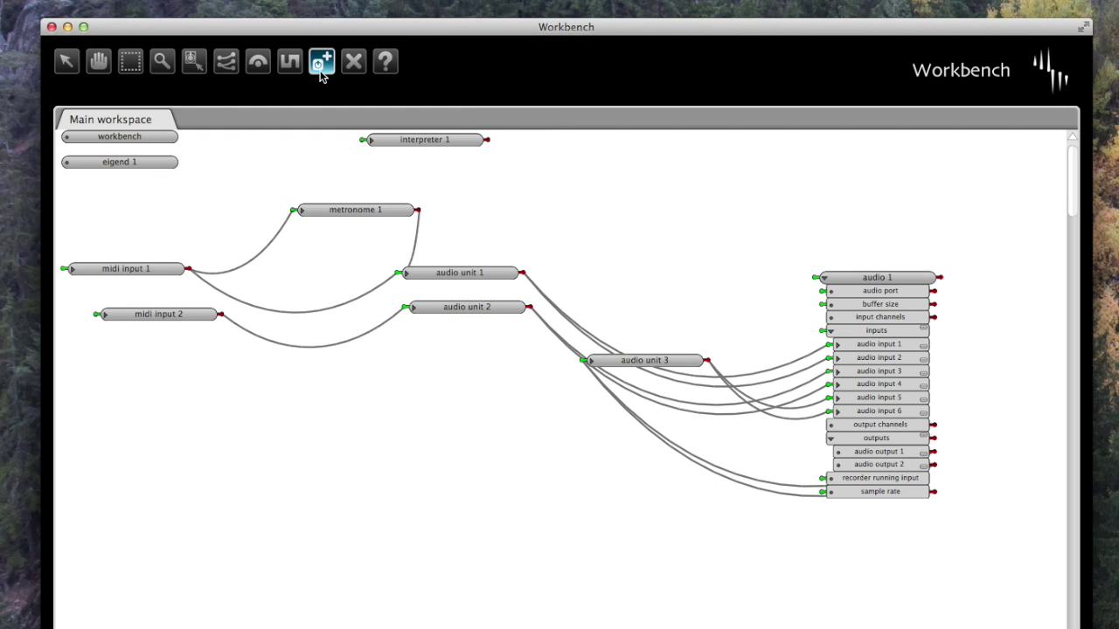
left_click(306, 365)
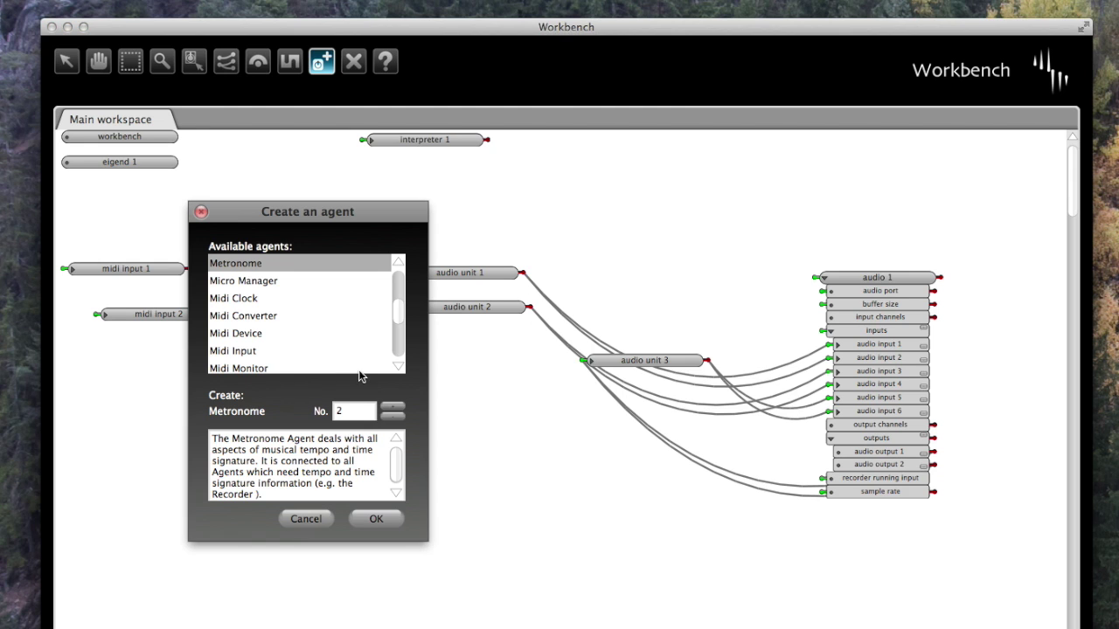
left_click(371, 518)
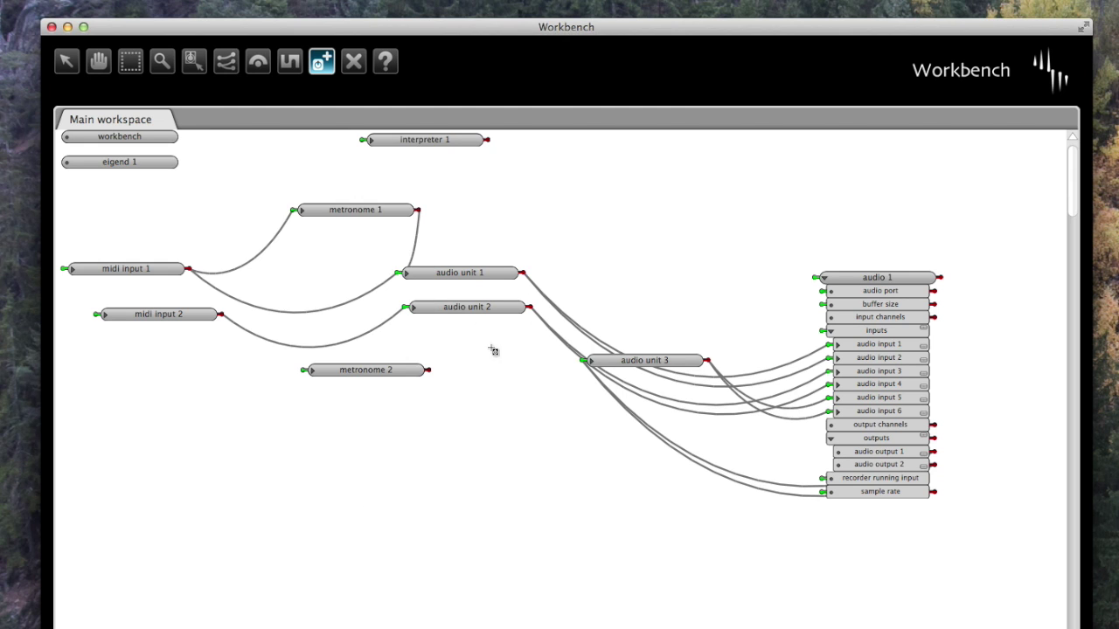
left_click(224, 65)
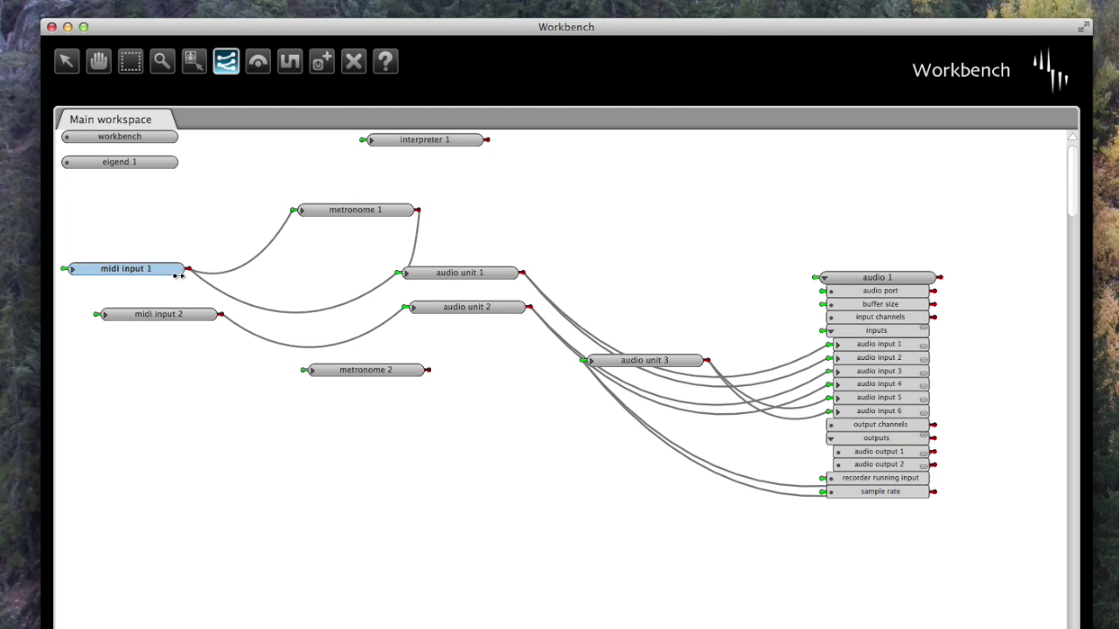
left_click_drag(180, 276, 314, 373)
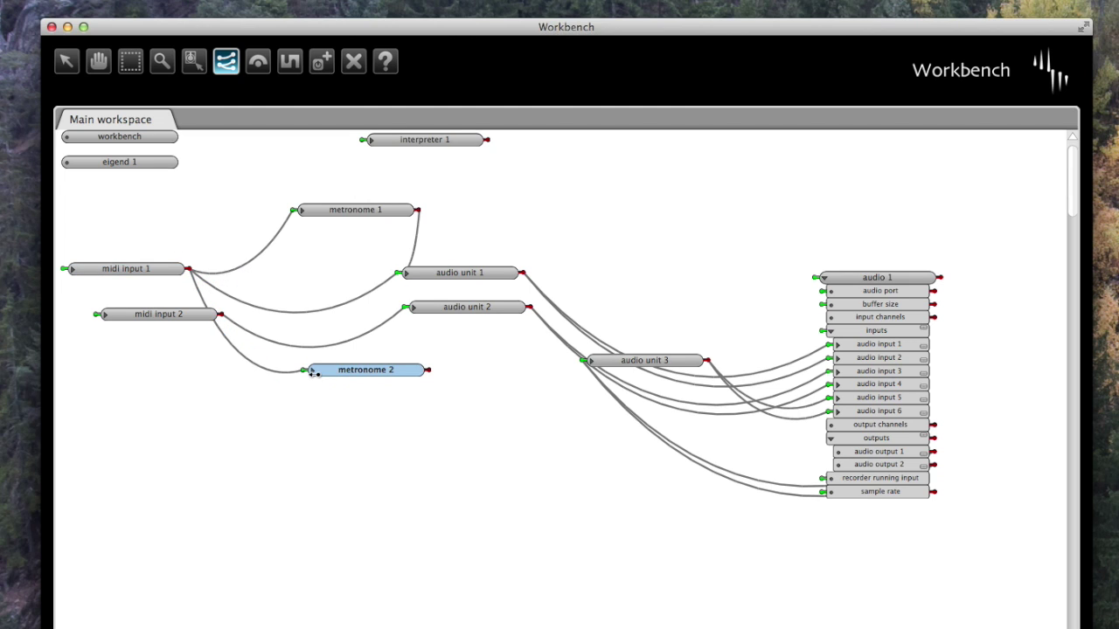
left_click_drag(427, 370, 407, 307)
Step: Stack metronomes 1 and 2 beside midi input 1, then inspect metronome 2's settings
left_click(99, 61)
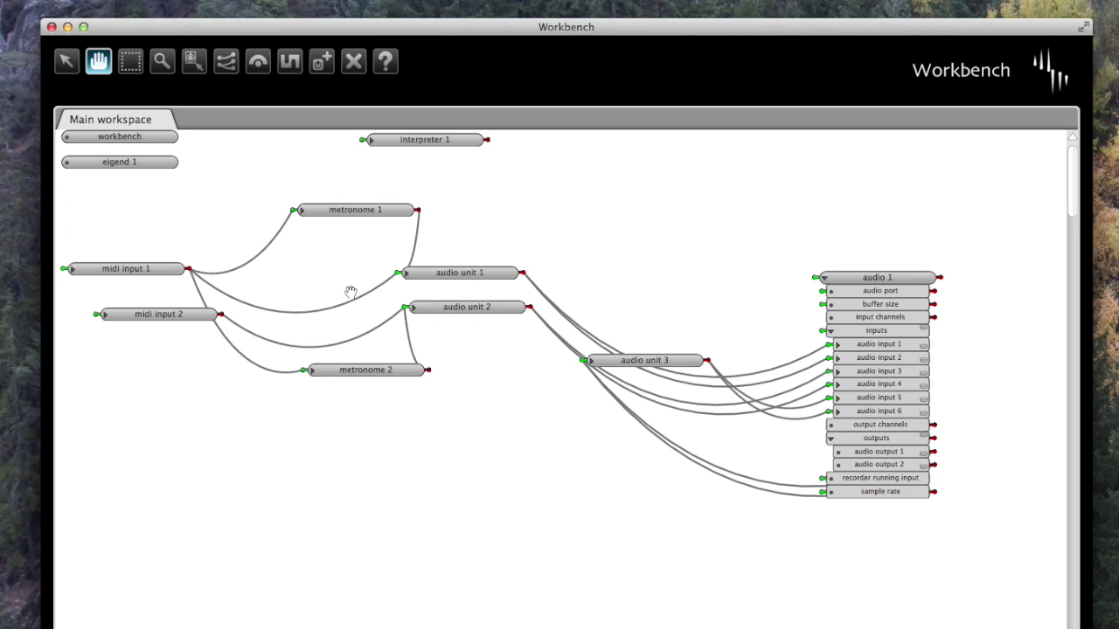
left_click_drag(367, 371, 321, 290)
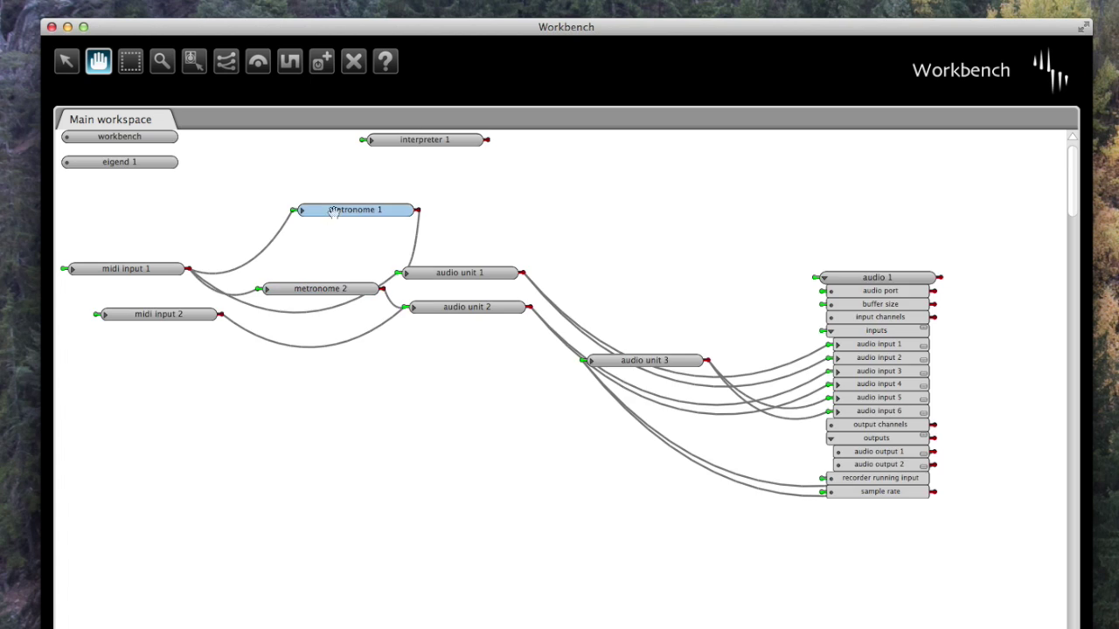
left_click_drag(334, 211, 297, 243)
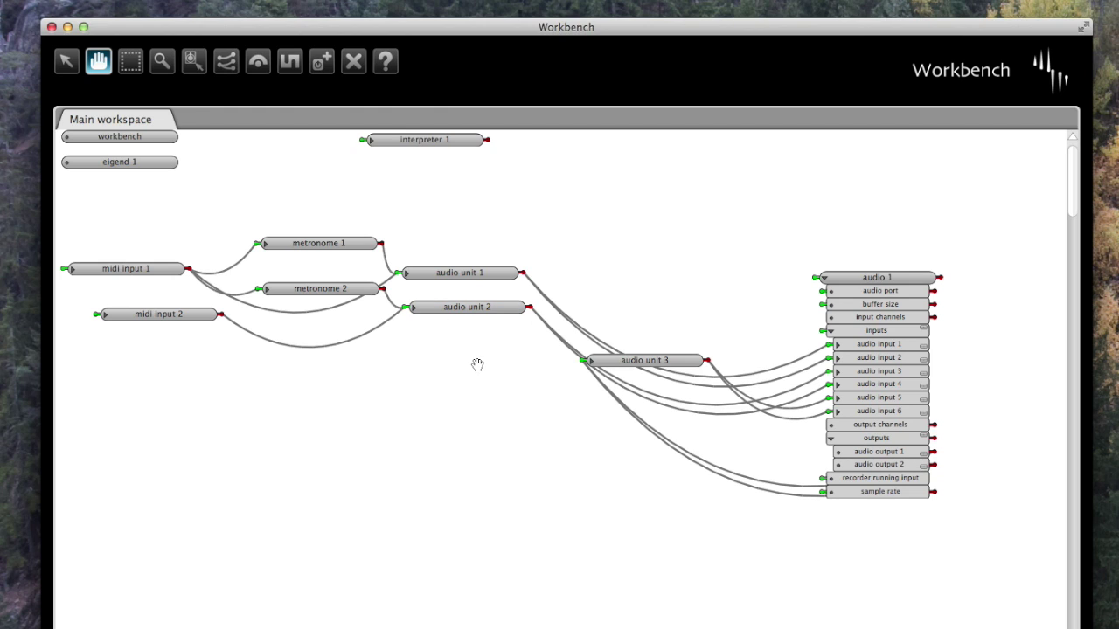
key("i")
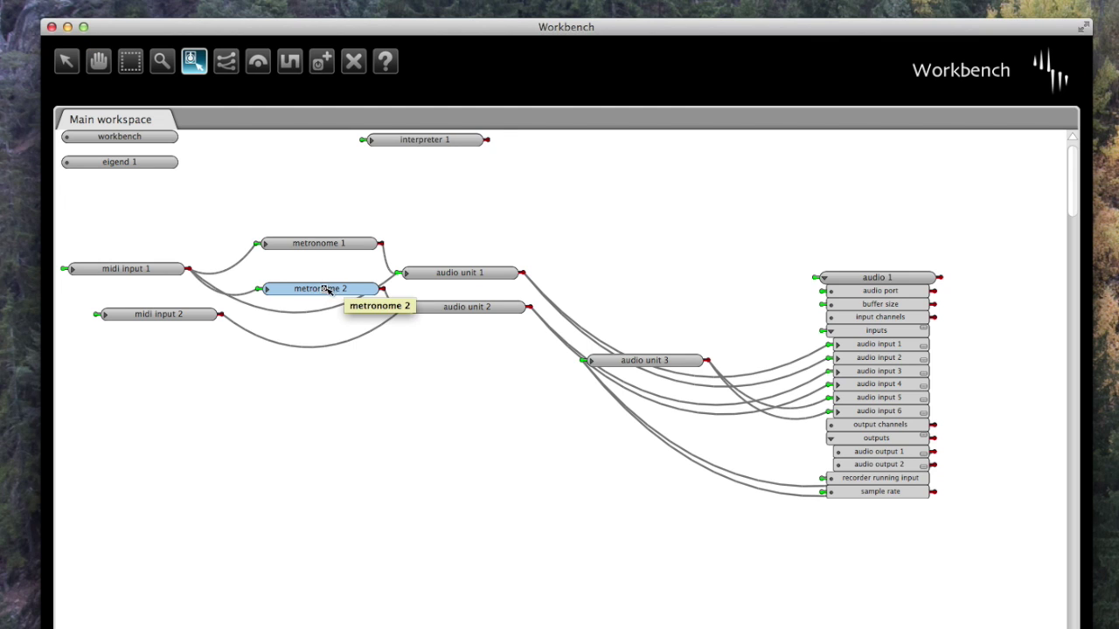
left_click(322, 291)
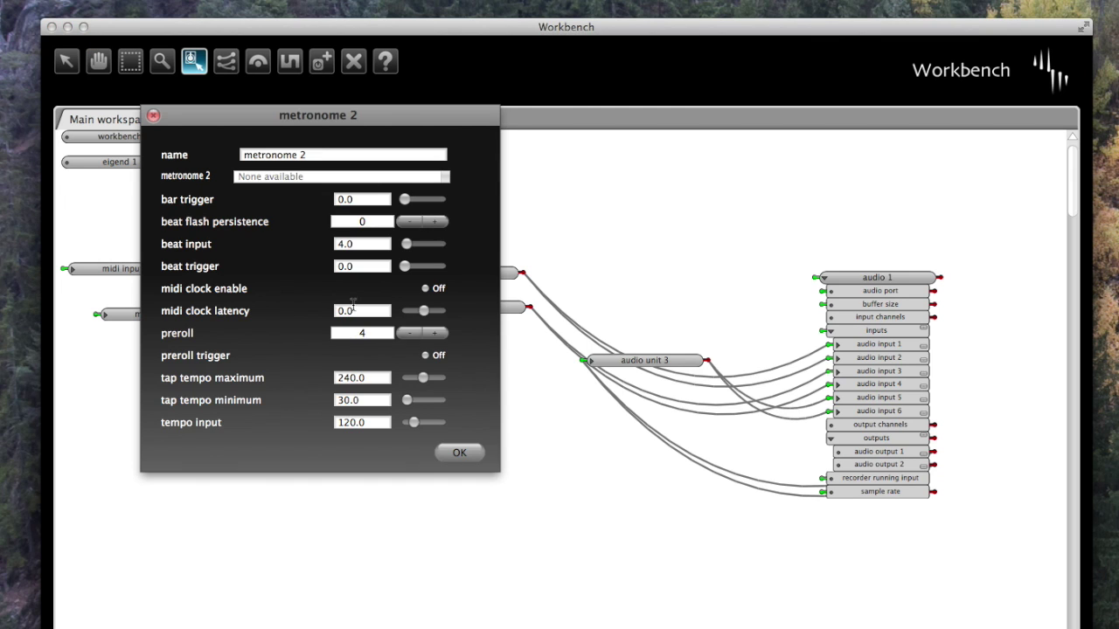
Step: Turn on metronome 2's midi clock enable, try raising its latency to 50.0, and confirm
left_click(428, 288)
left_click_drag(424, 311, 424, 315)
left_click(458, 452)
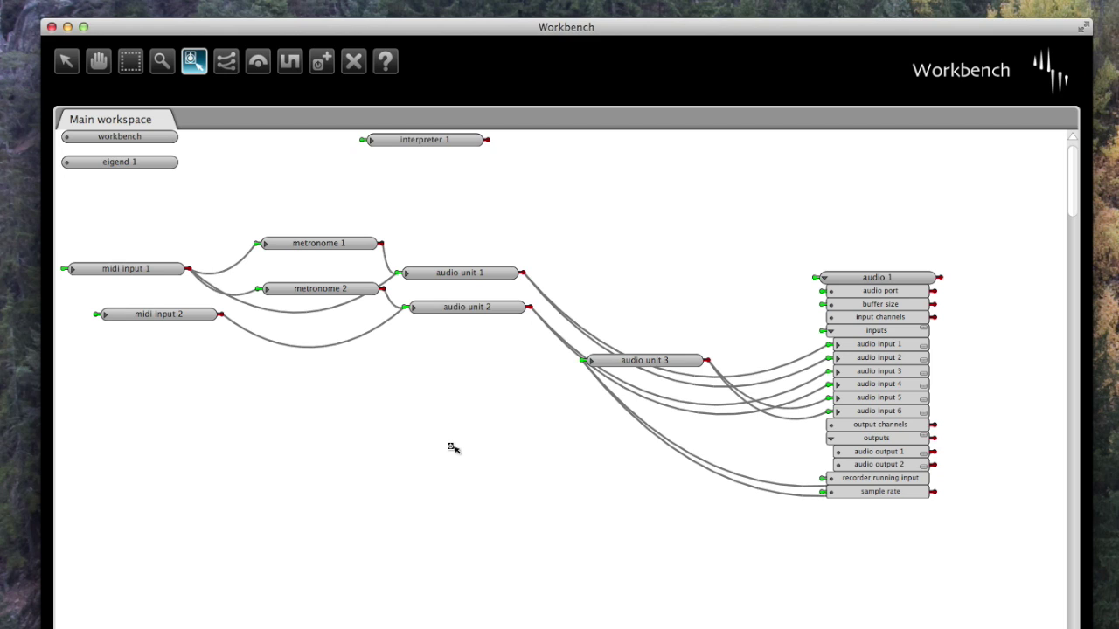
left_click(65, 62)
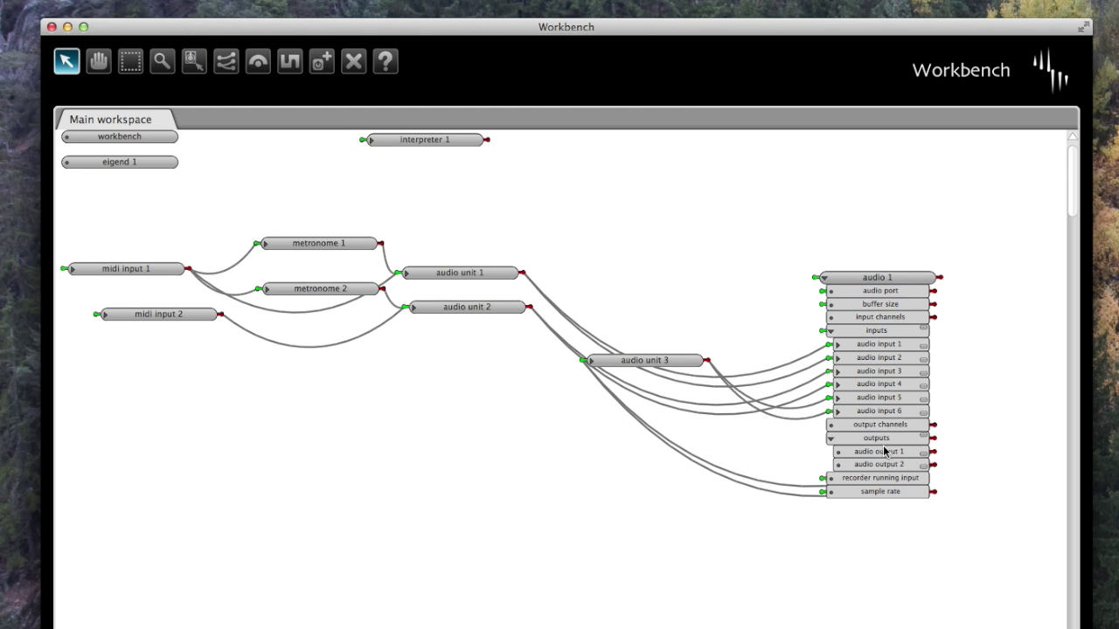
left_click(628, 357)
left_click(507, 273)
left_click(623, 270)
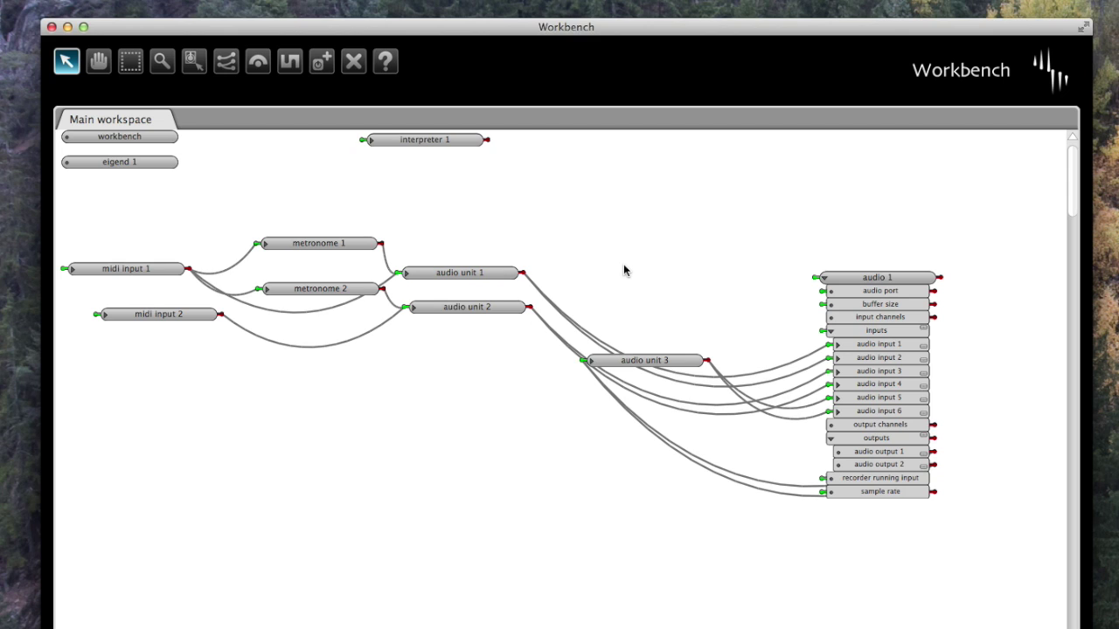